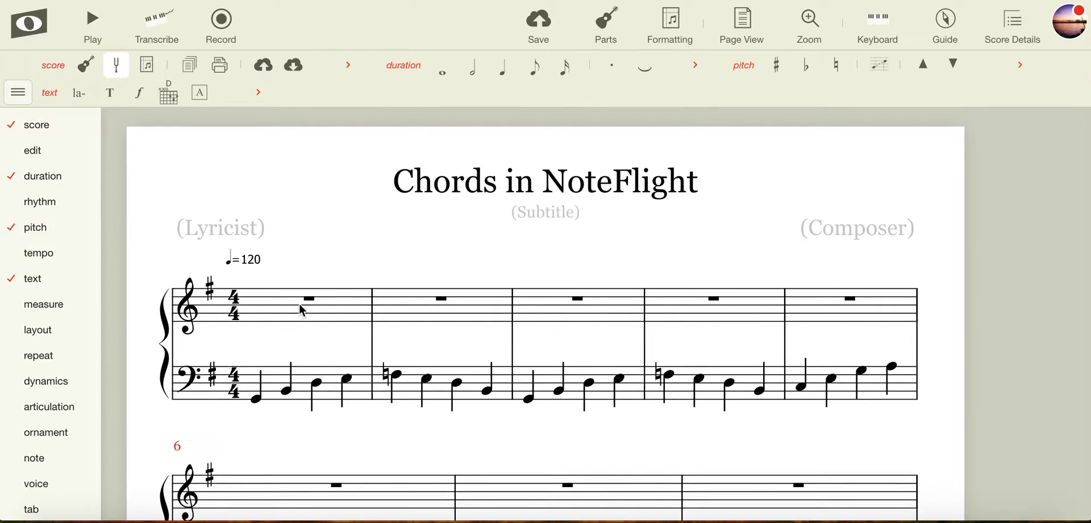
# Step: Apply a G major key signature to the whole score
pyautogui.scroll(-3, 303, 311)
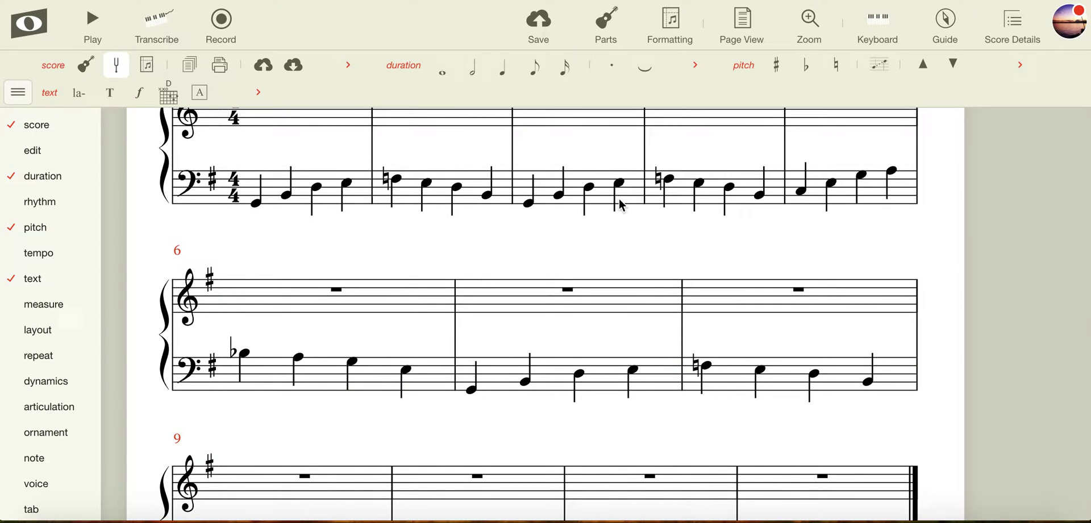
pyautogui.scroll(-4, 623, 206)
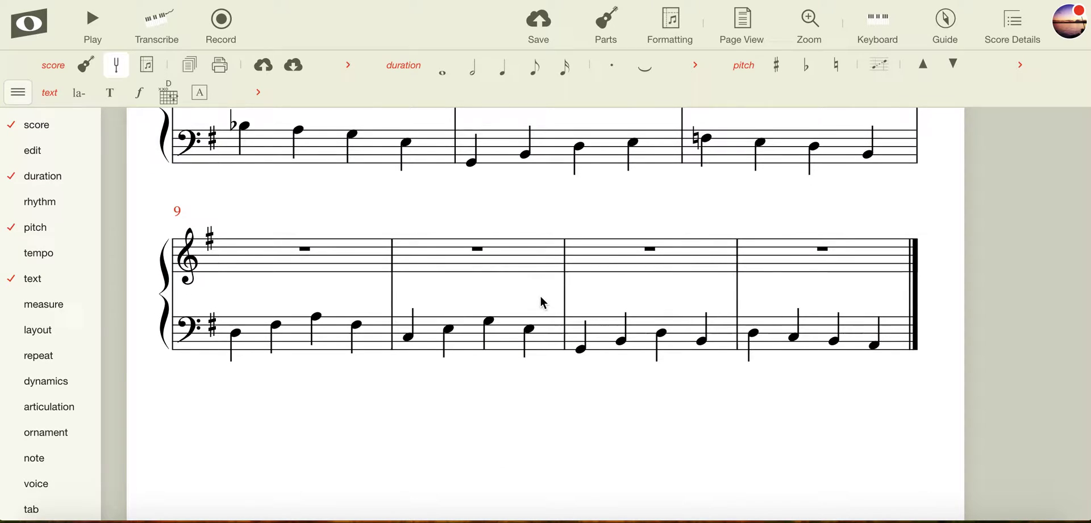
pyautogui.scroll(7, 541, 301)
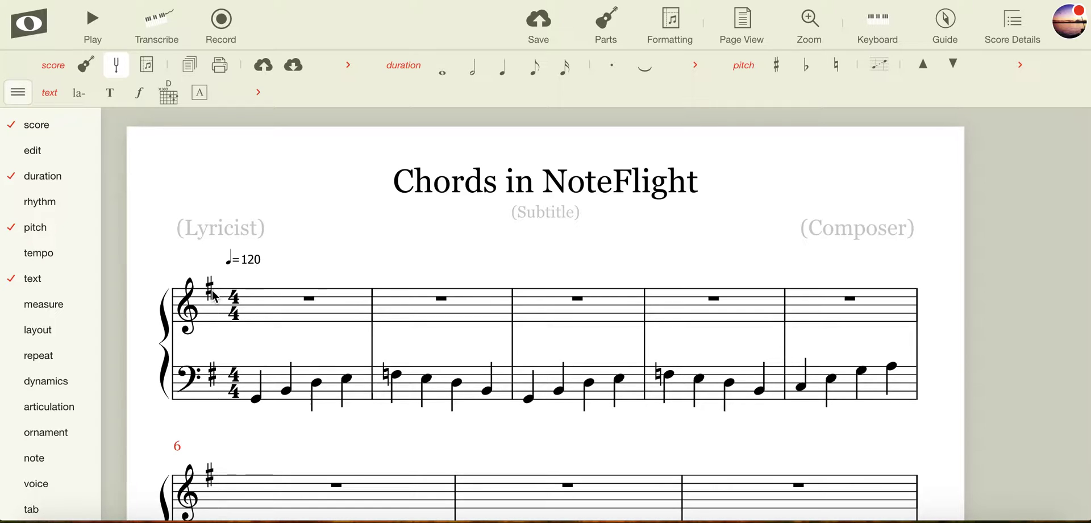
pyautogui.scroll(-5, 213, 294)
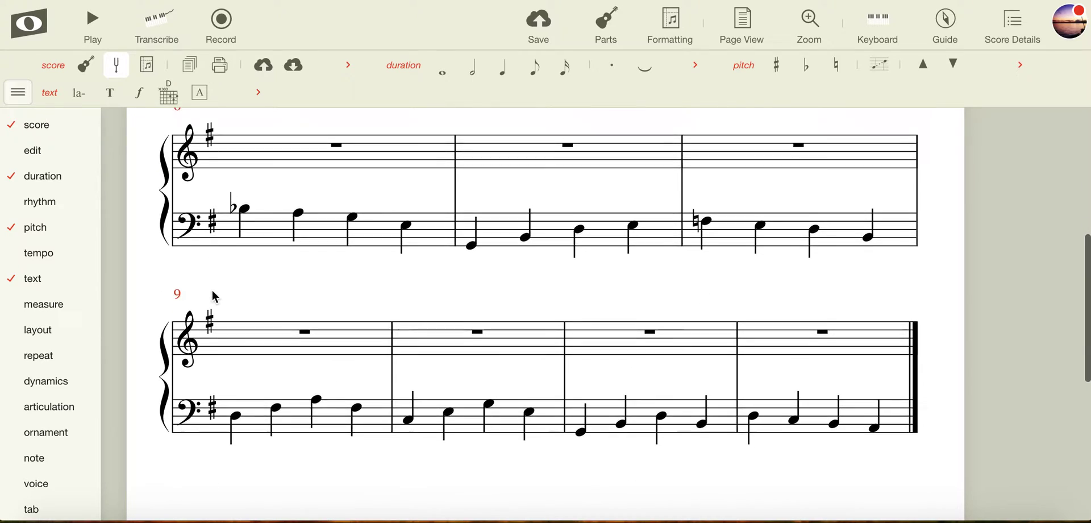
pyautogui.scroll(4, 213, 294)
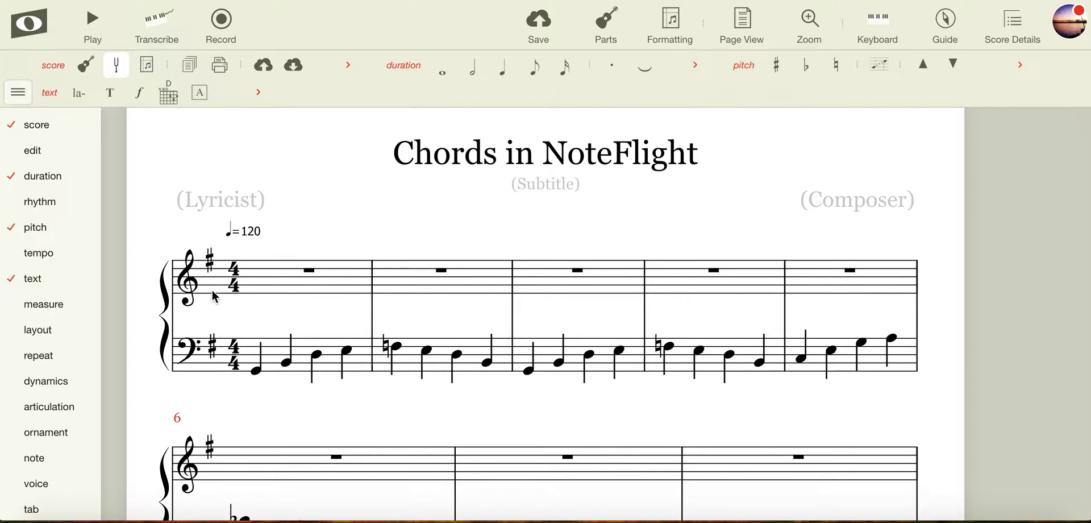
pyautogui.click(256, 369)
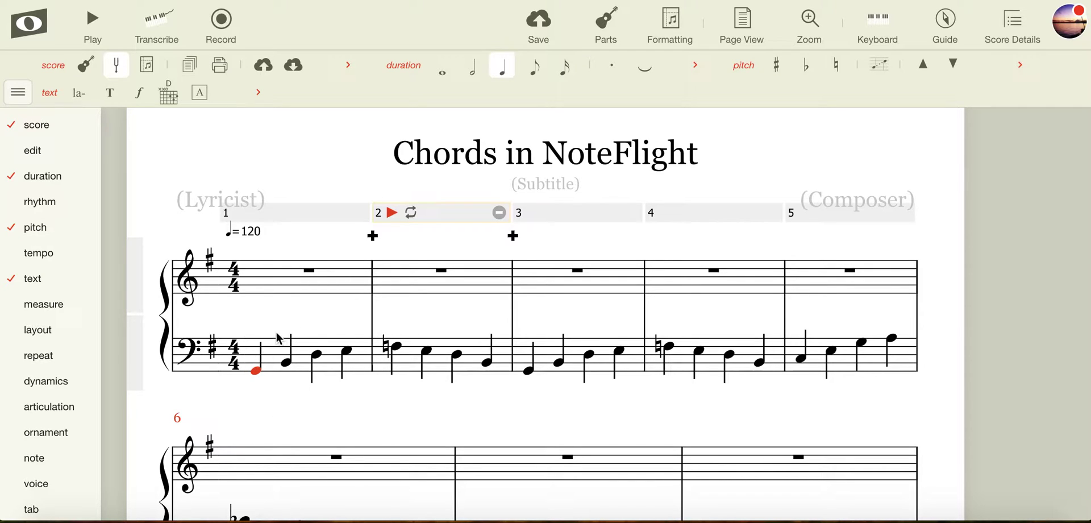
pyautogui.hotkey('ctrl', 'a')
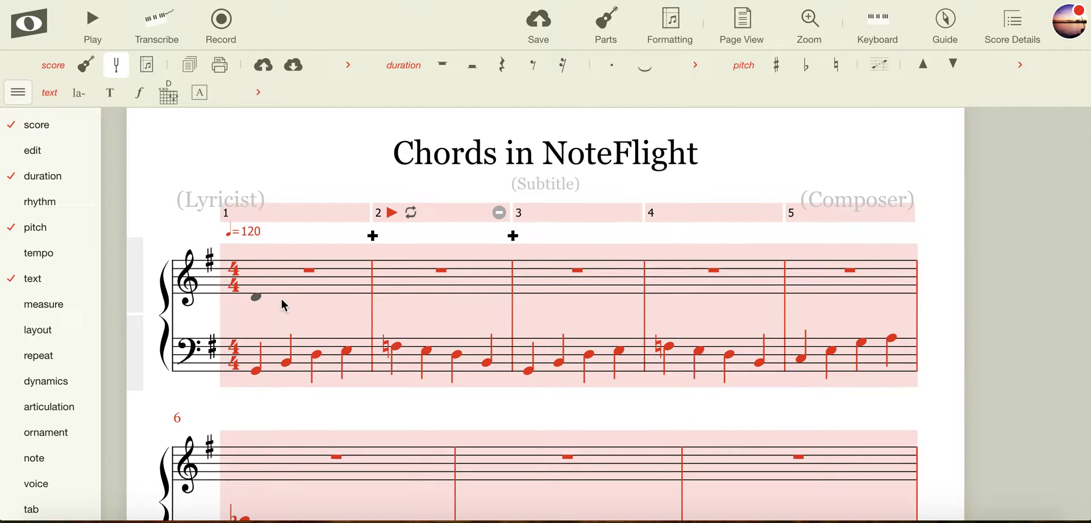
pyautogui.click(18, 92)
pyautogui.click(18, 92)
pyautogui.moveTo(44, 305)
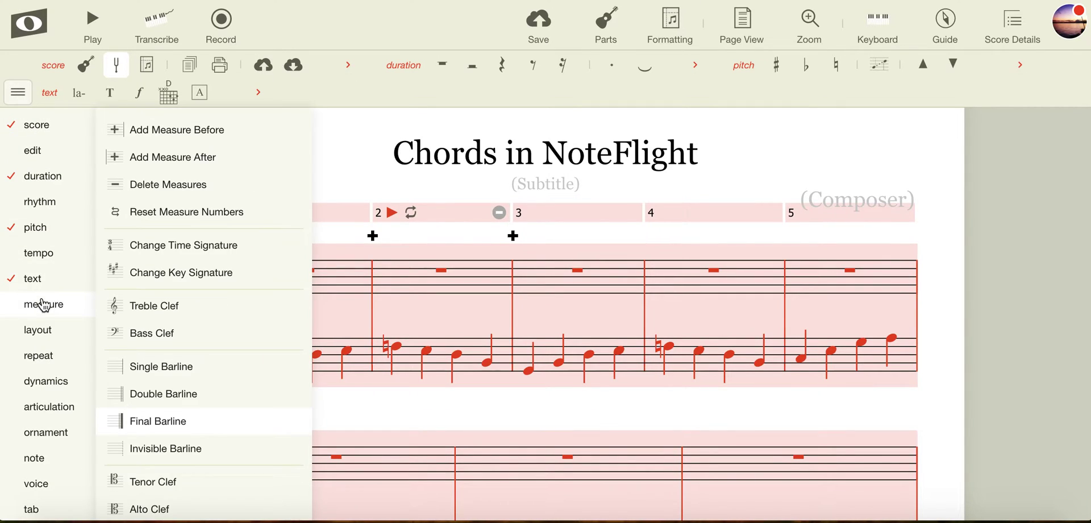
pyautogui.click(159, 274)
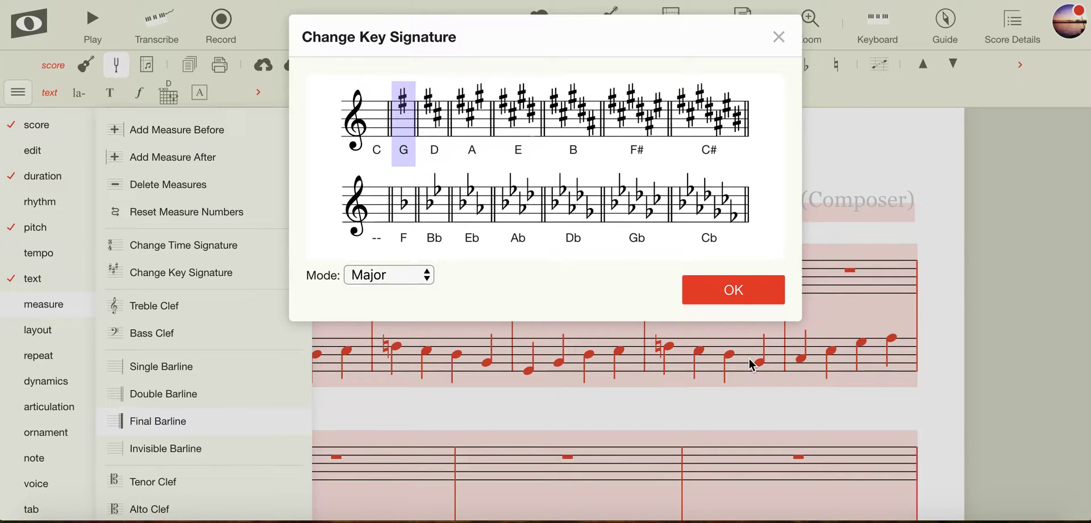
pyautogui.click(746, 291)
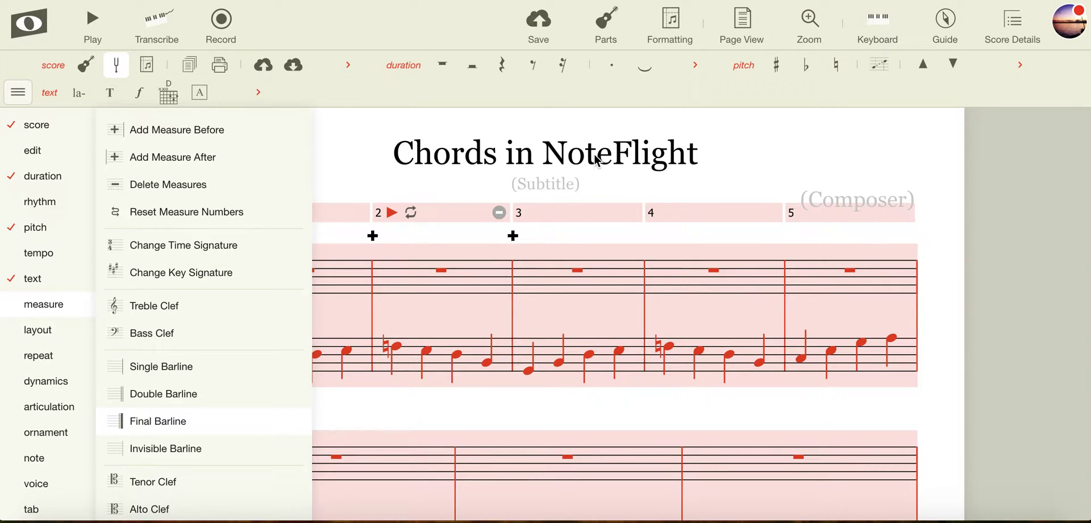
pyautogui.press('Escape')
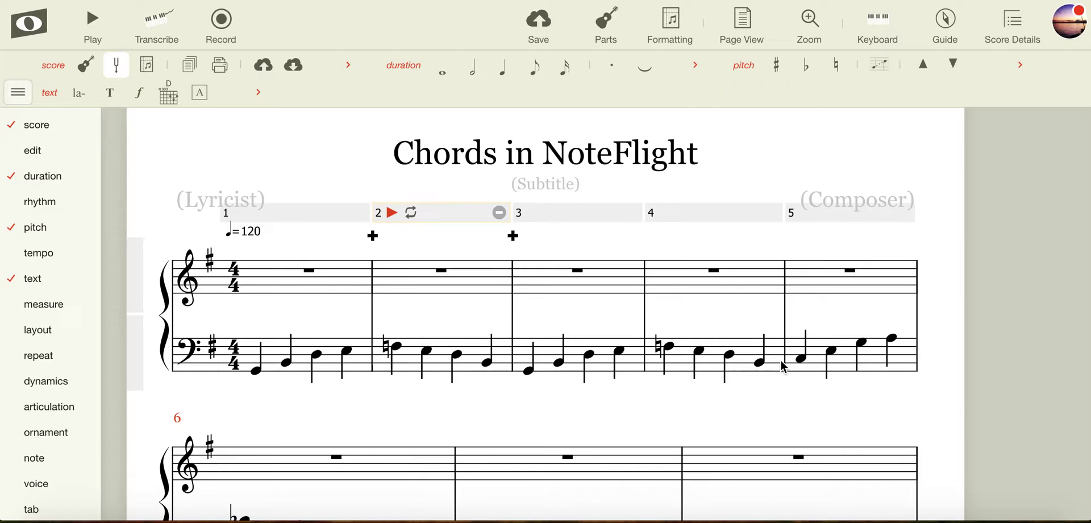
# Step: Check measure 1's first bass note, then clear the selection
pyautogui.click(255, 375)
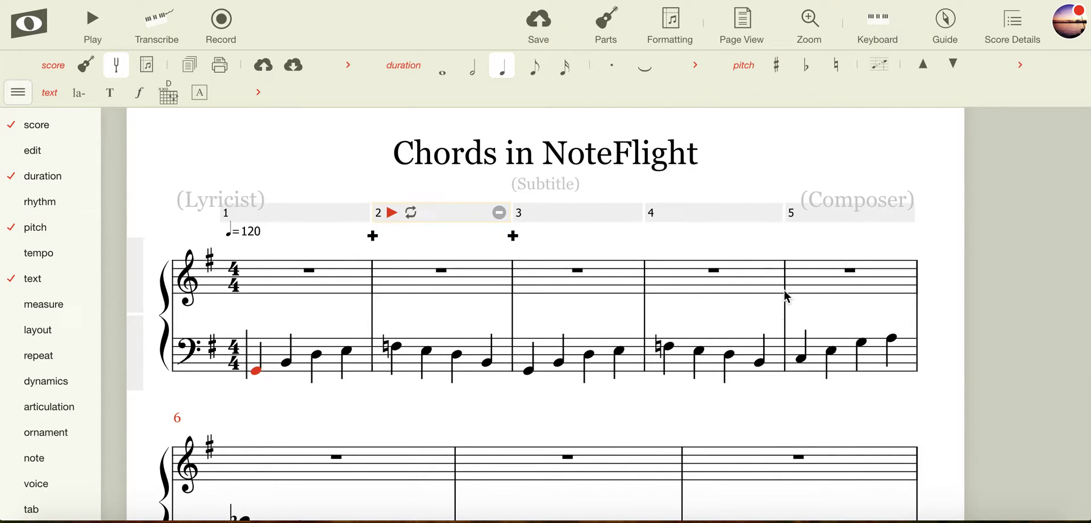
pyautogui.scroll(-5, 756, 351)
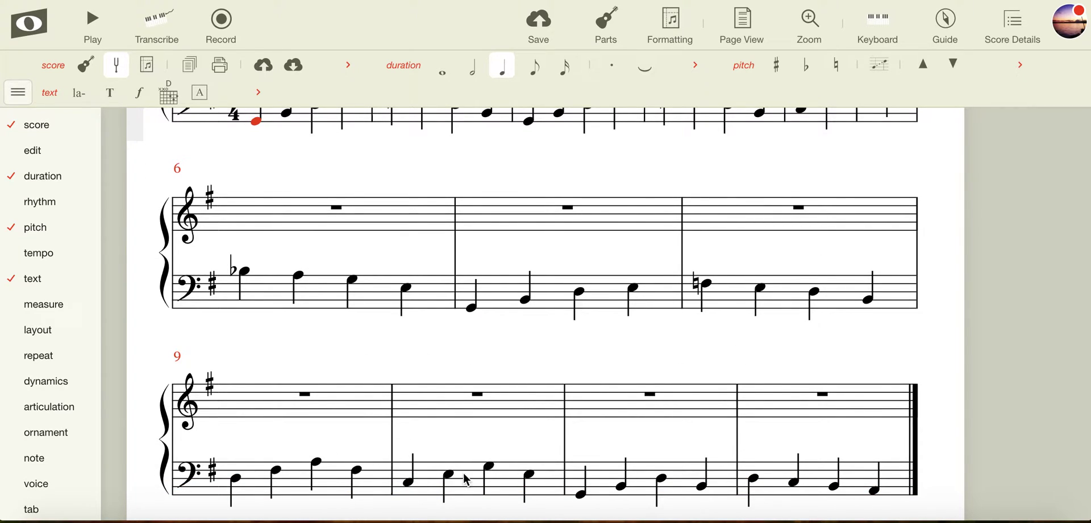
pyautogui.scroll(5, 682, 441)
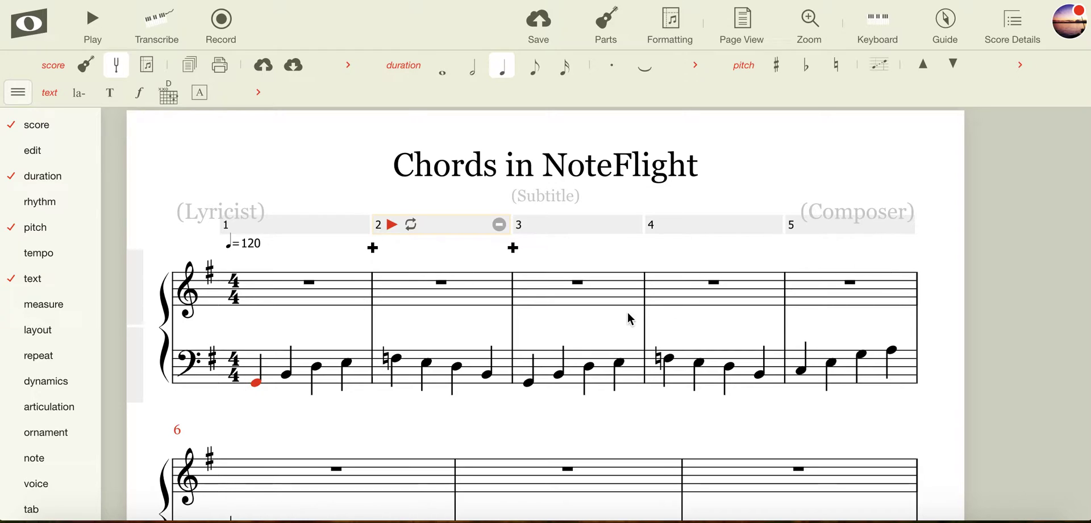
pyautogui.click(307, 181)
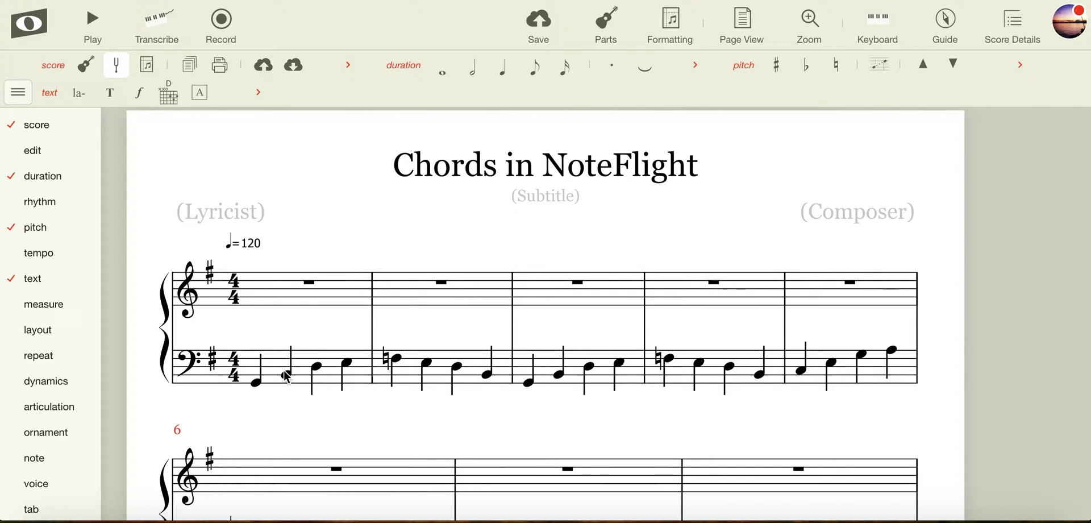
# Step: Replace treble measure 1's whole rest with a stacked three-note triad lasting a dotted quarter
pyautogui.click(311, 285)
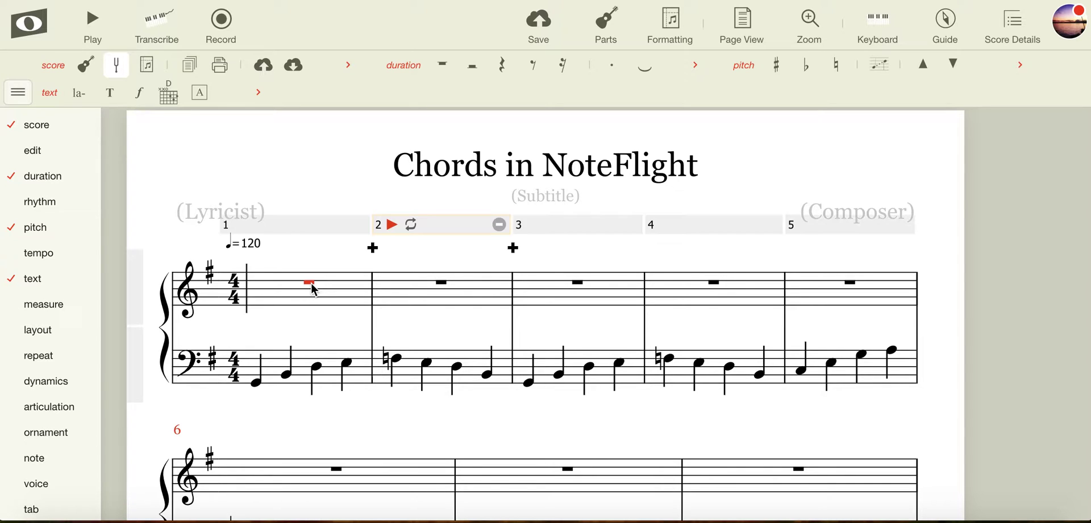
pyautogui.click(258, 296)
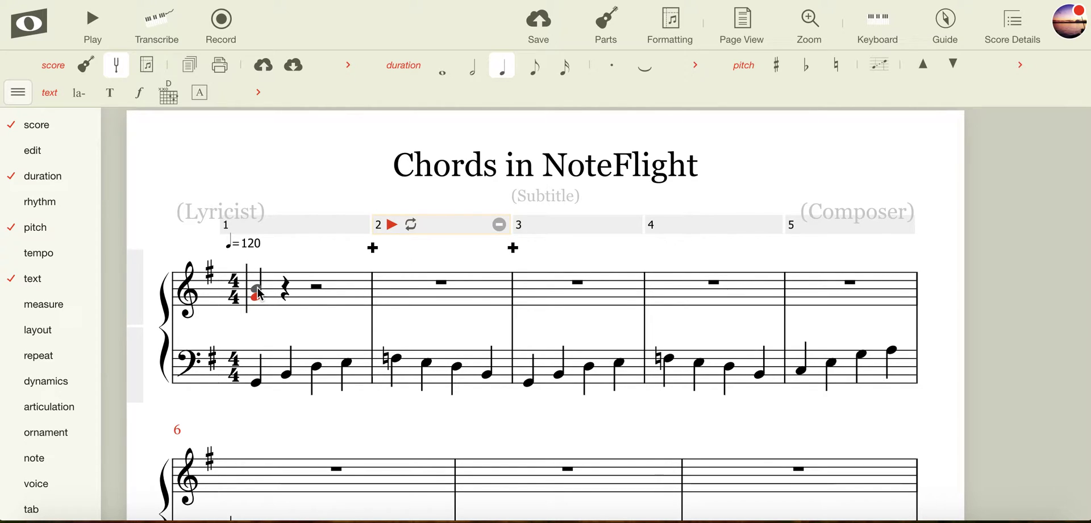
pyautogui.click(257, 289)
pyautogui.click(258, 281)
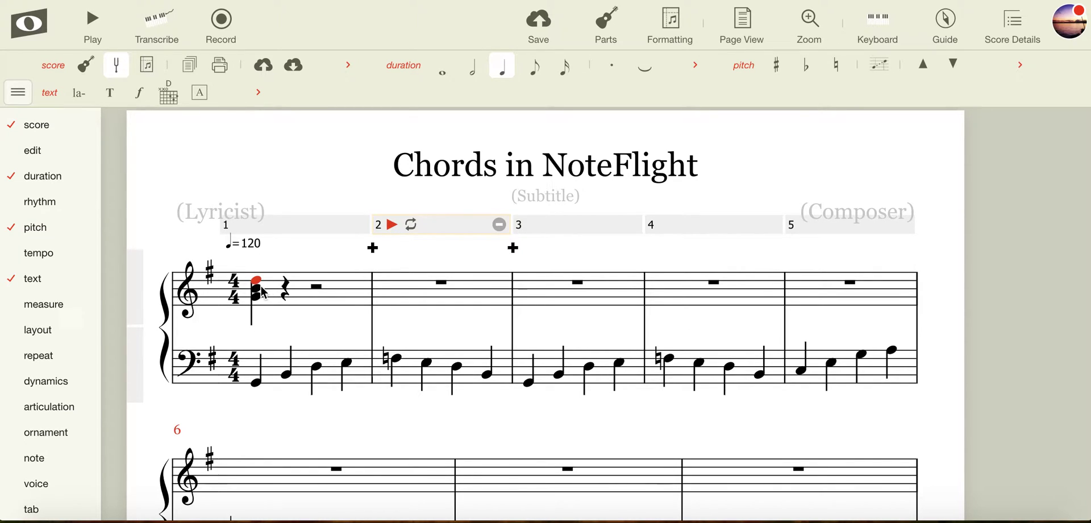
pyautogui.click(610, 76)
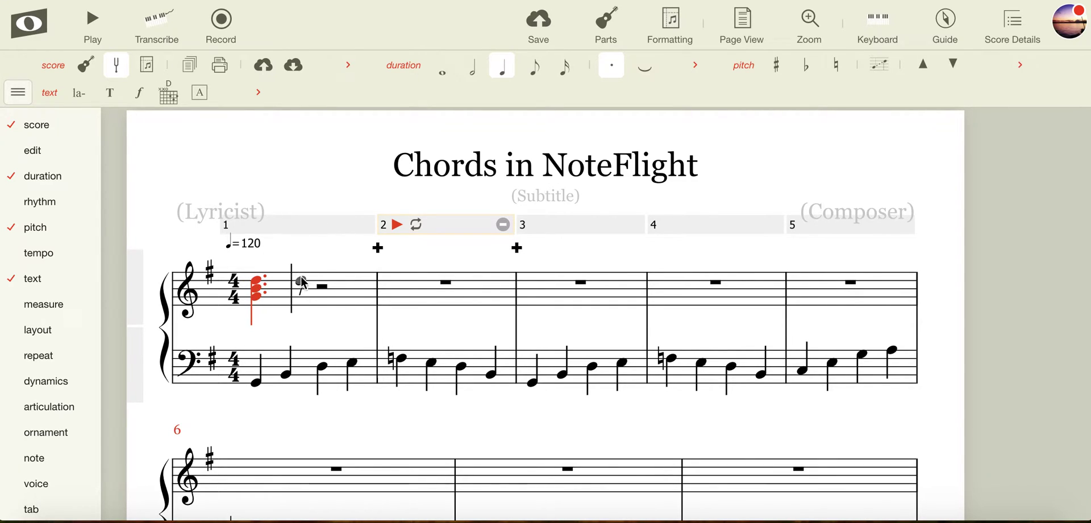
# Step: Repeat the measure-1 triad right after the dotted chord as an undotted eighth-note chord
pyautogui.click(302, 297)
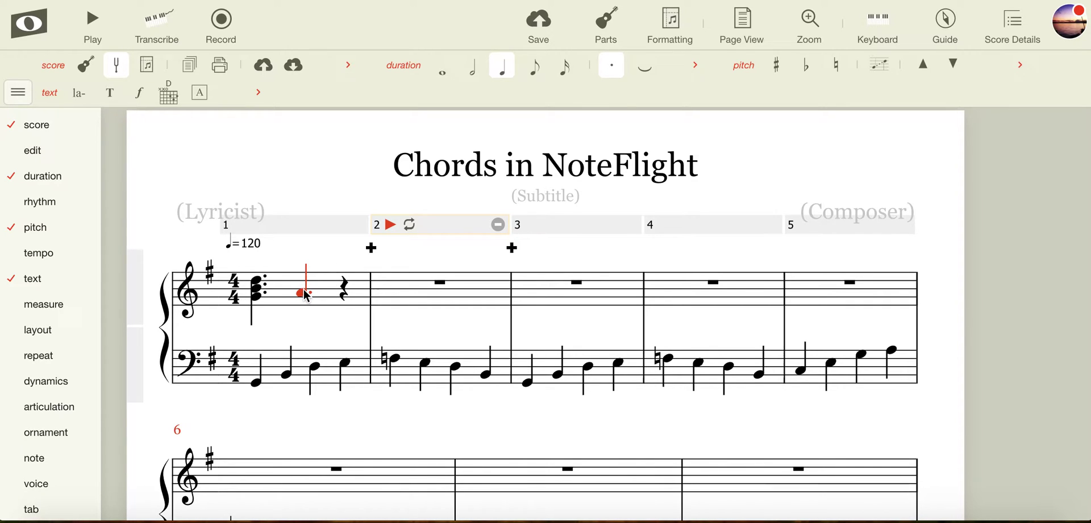
pyautogui.press('Delete')
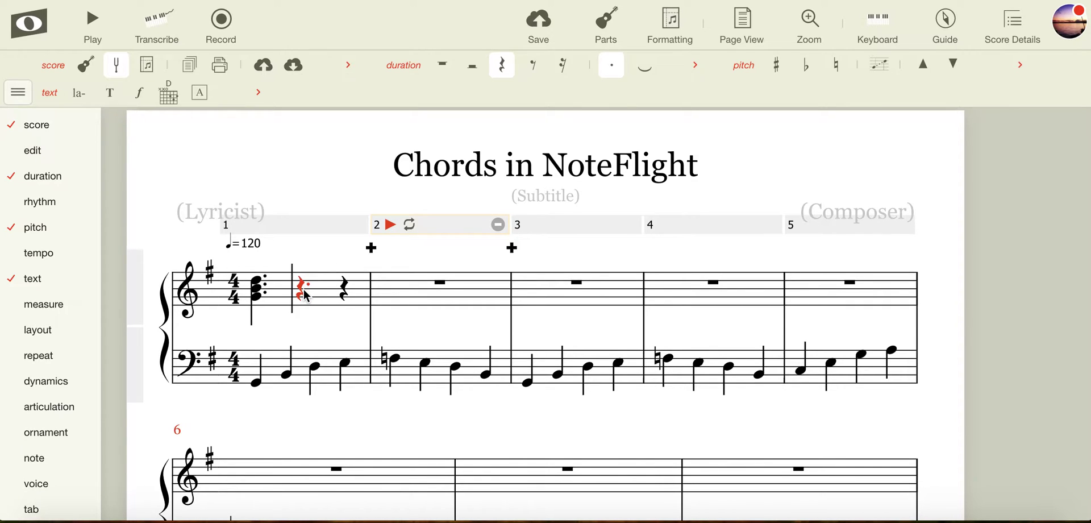
pyautogui.click(257, 297)
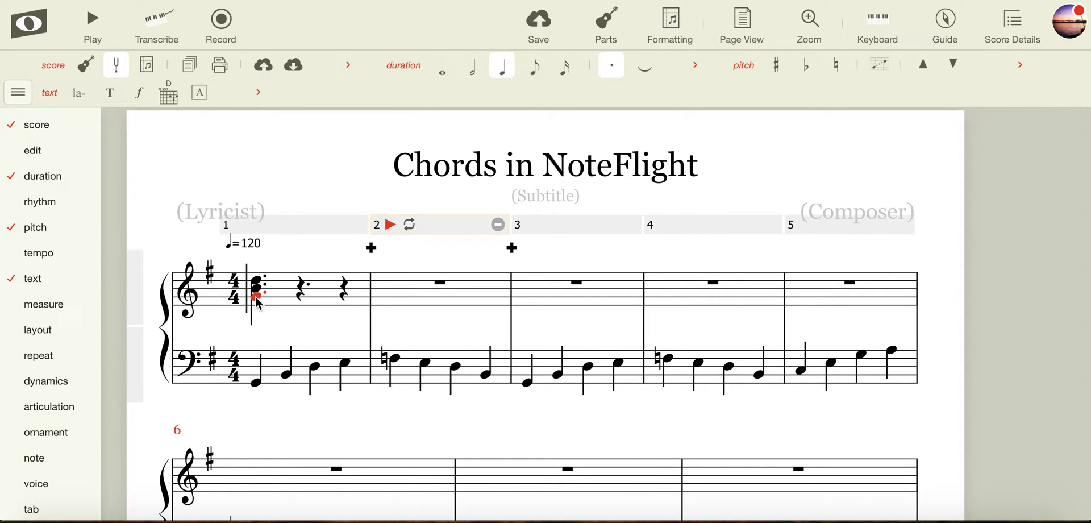
pyautogui.press('r')
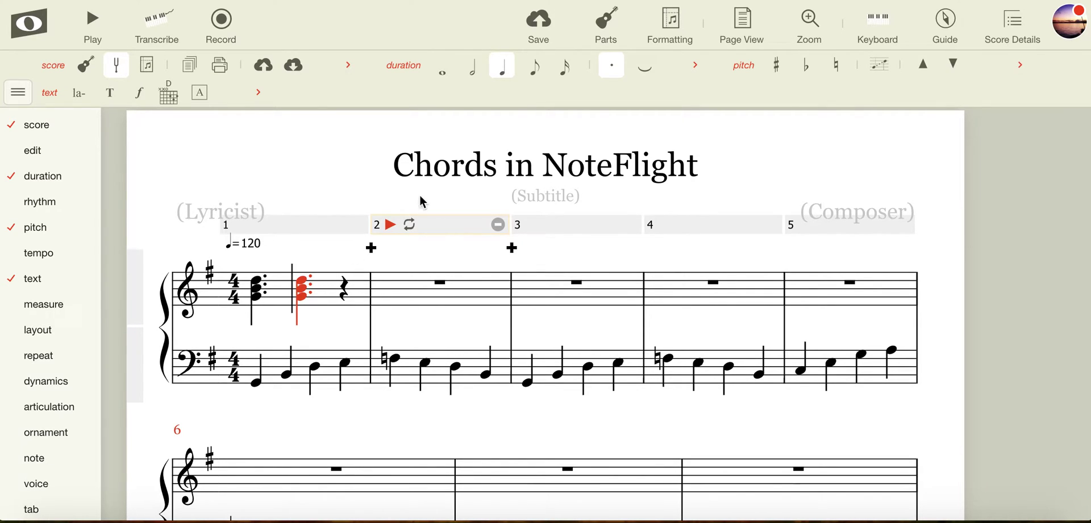
pyautogui.click(614, 75)
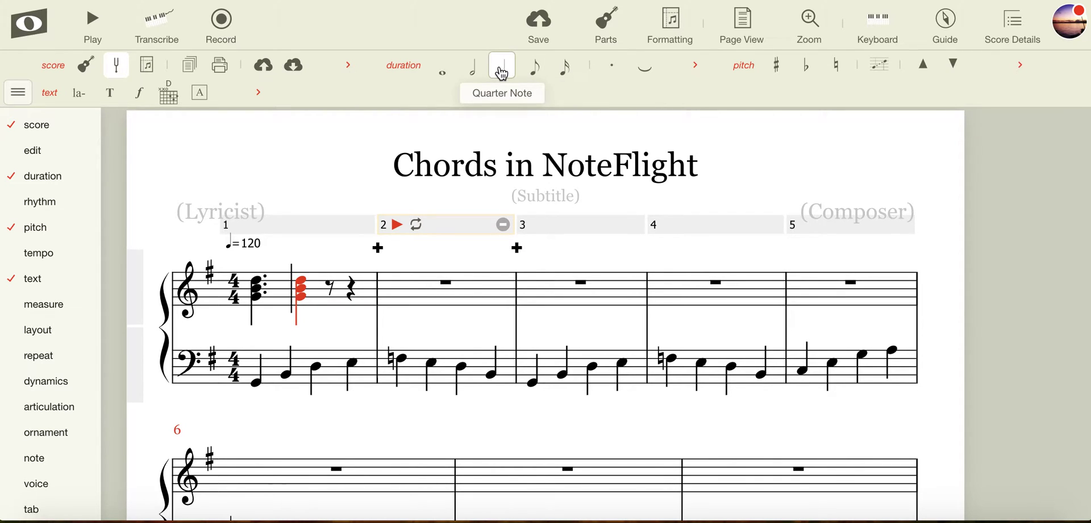
pyautogui.click(539, 74)
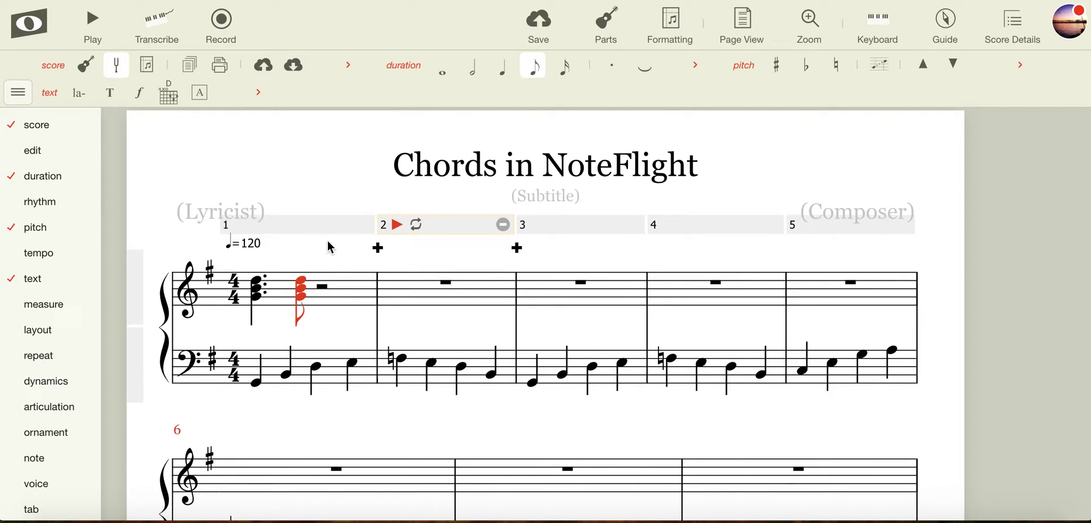
pyautogui.click(421, 328)
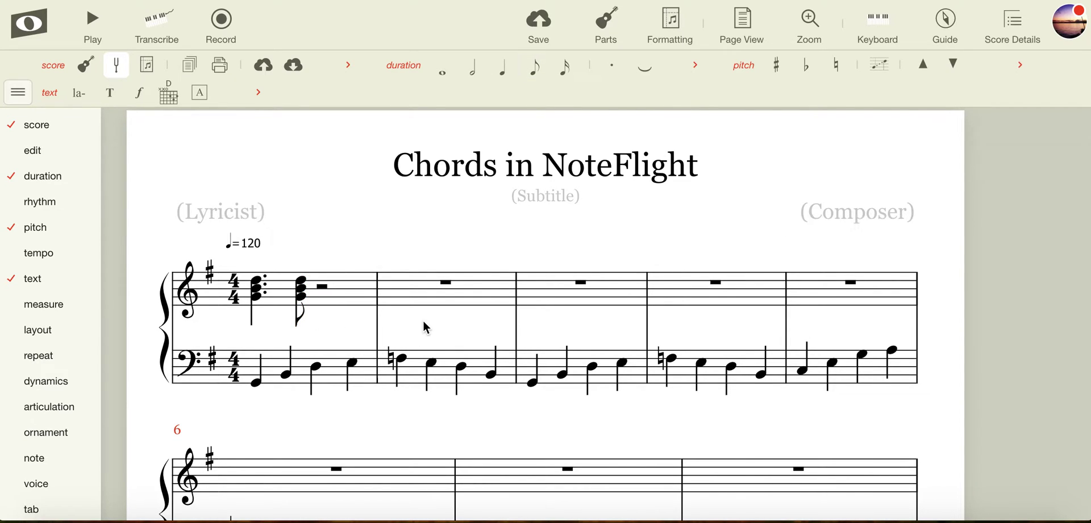
# Step: Repeat the dotted-quarter and eighth chord pair to fill treble measure 1
pyautogui.click(256, 297)
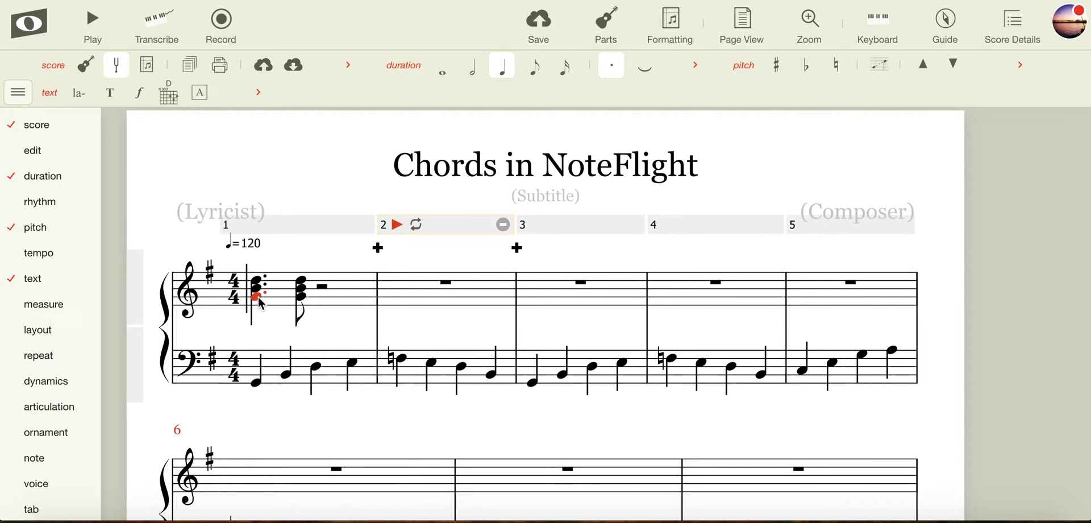
pyautogui.keyDown('shift'); pyautogui.click(303, 305); pyautogui.keyUp('shift')
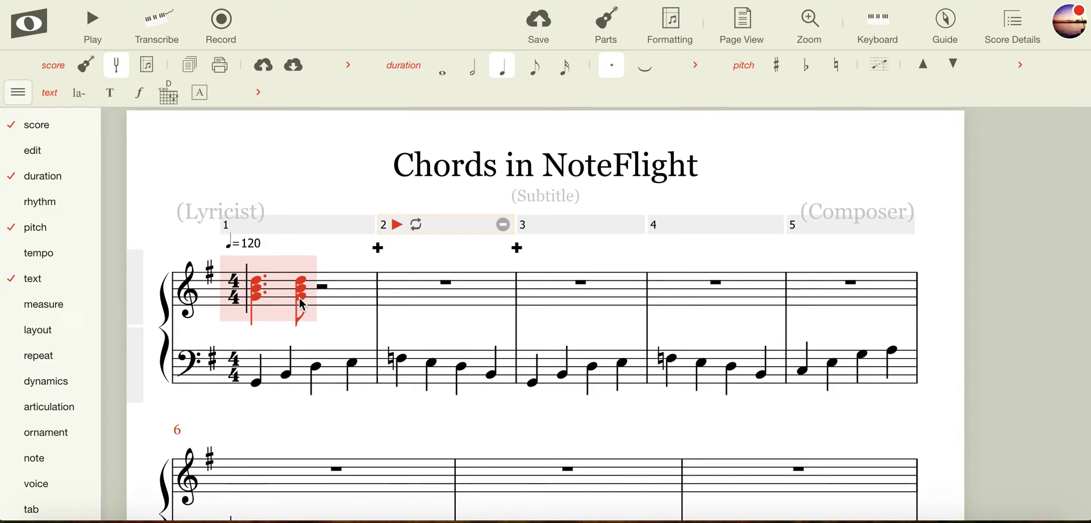
pyautogui.hotkey('ctrl', 'v')
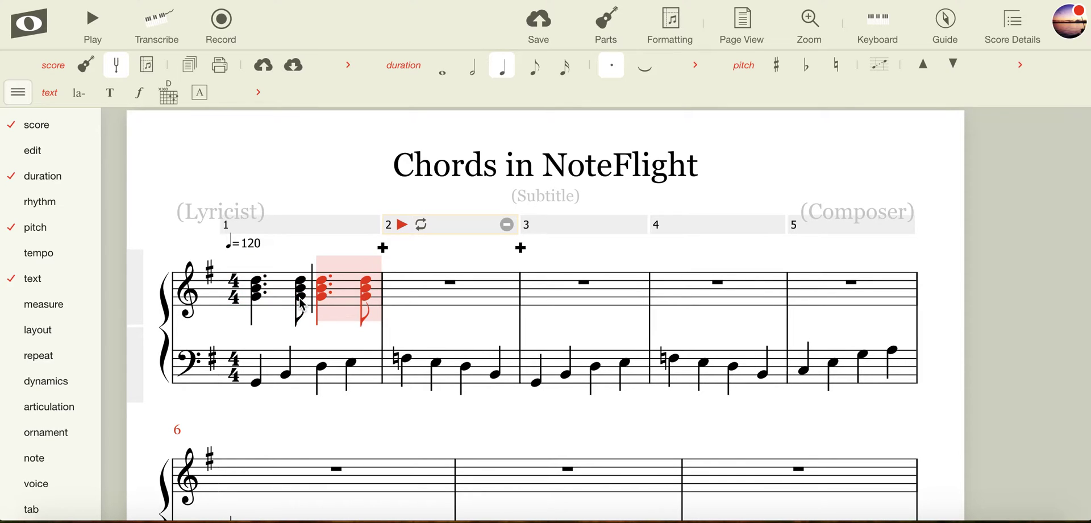
pyautogui.click(322, 182)
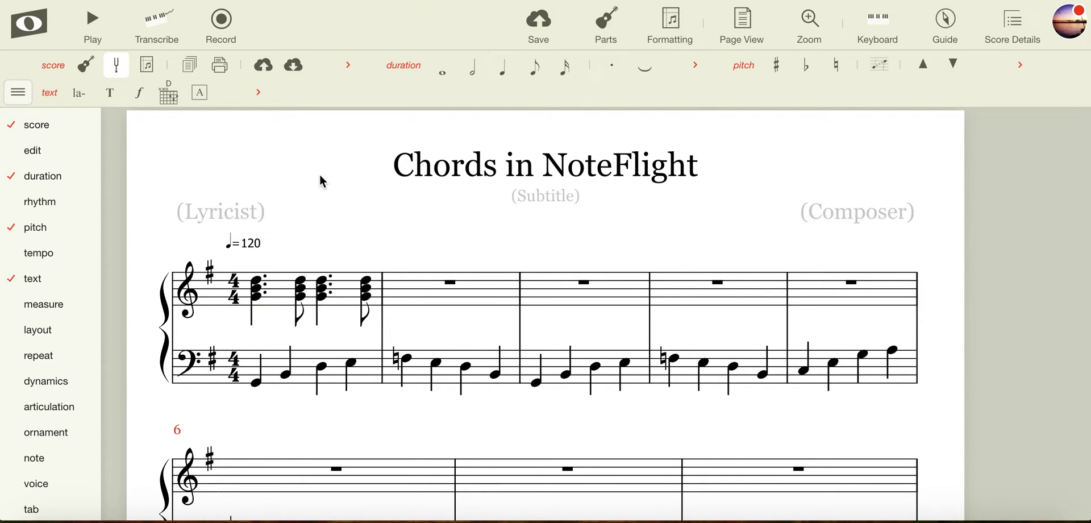
# Step: Copy measure 1's chord pattern into treble measures 2, 3 and 4
pyautogui.click(352, 300)
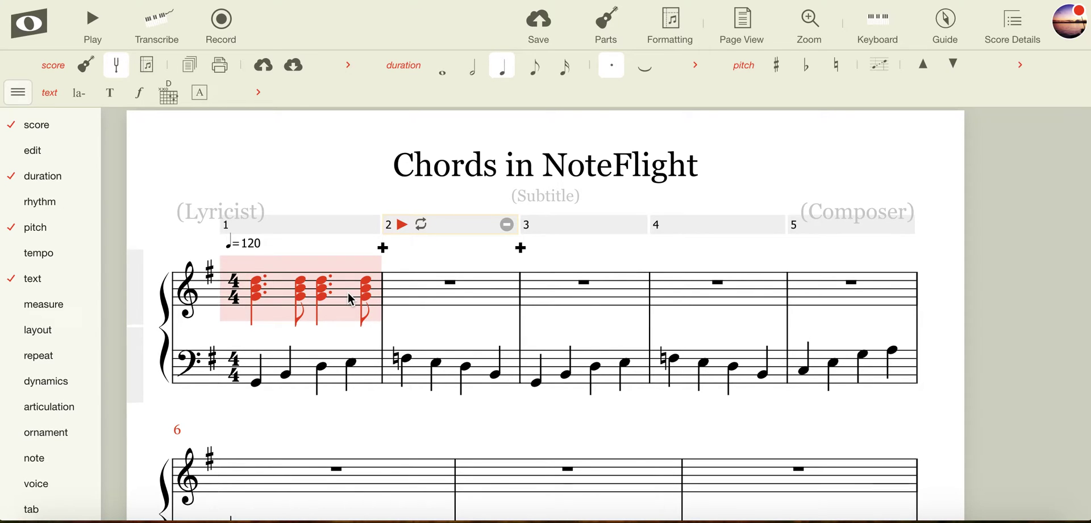
pyautogui.hotkey('ctrl', 'v')
pyautogui.hotkey('ctrl', 'v')
pyautogui.hotkey('ctrl', 'v')
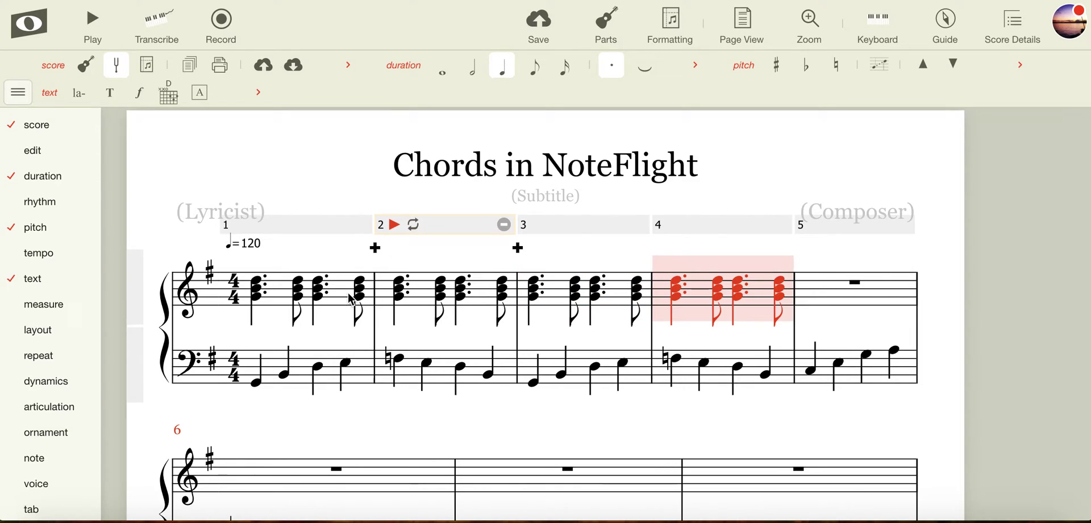
pyautogui.click(760, 176)
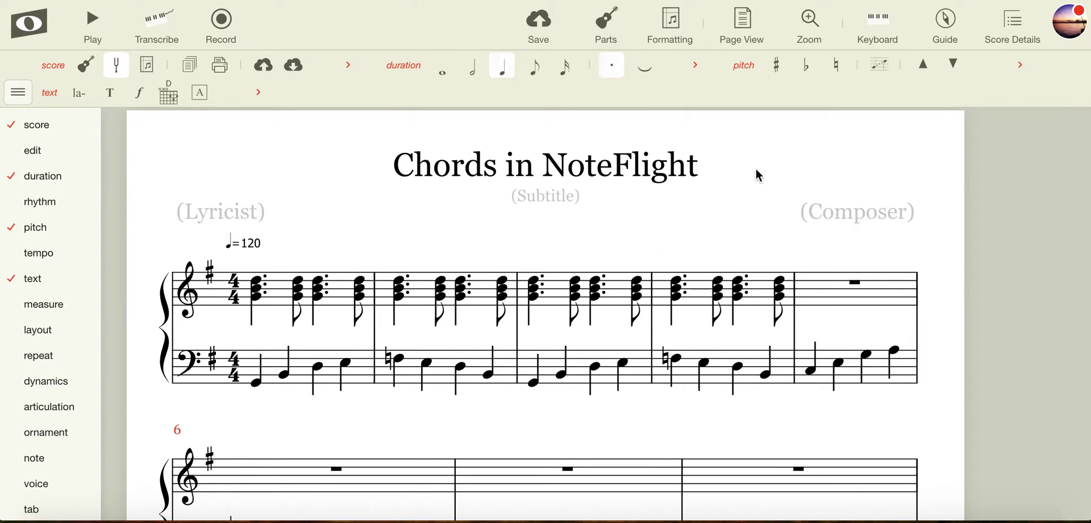
pyautogui.click(259, 387)
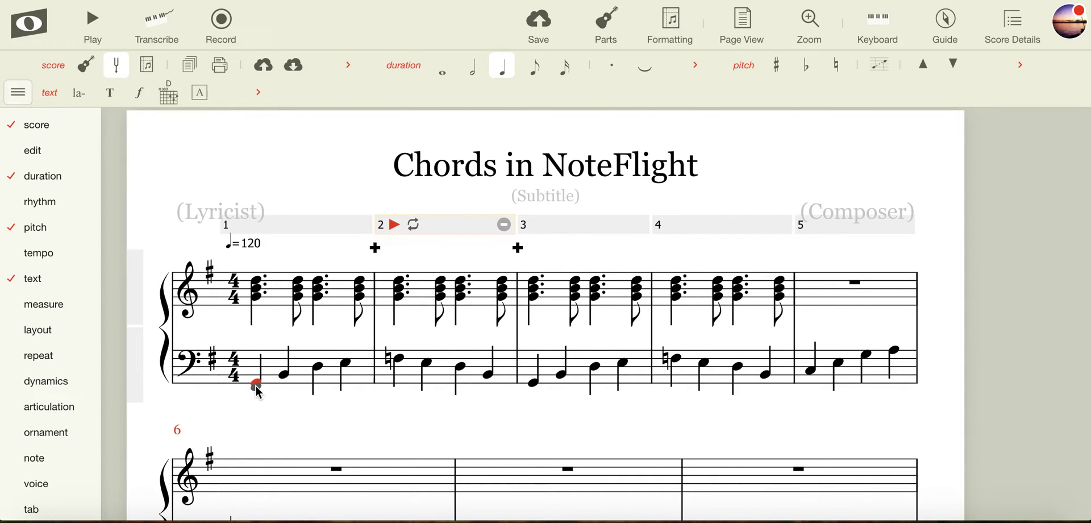
pyautogui.press('space')
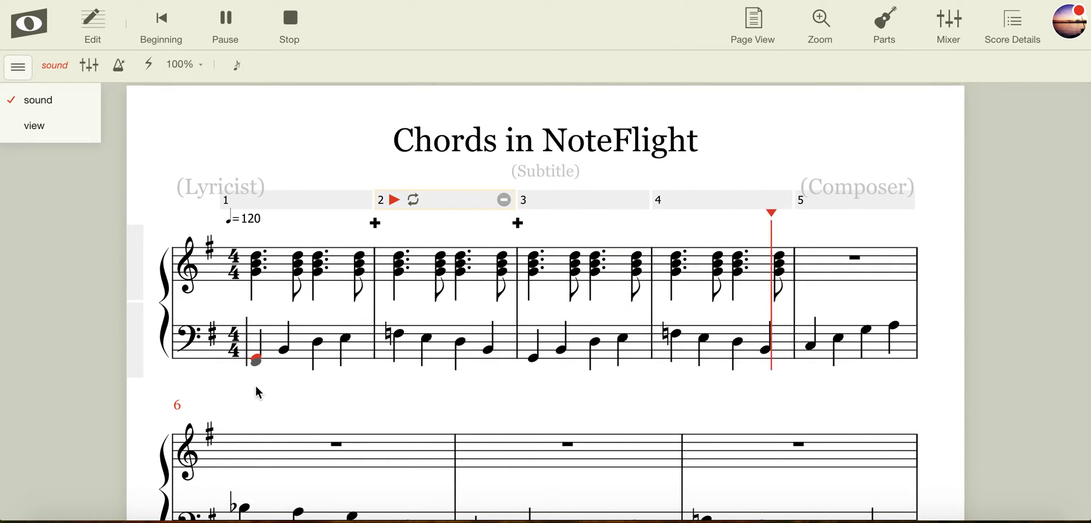
pyautogui.press('space')
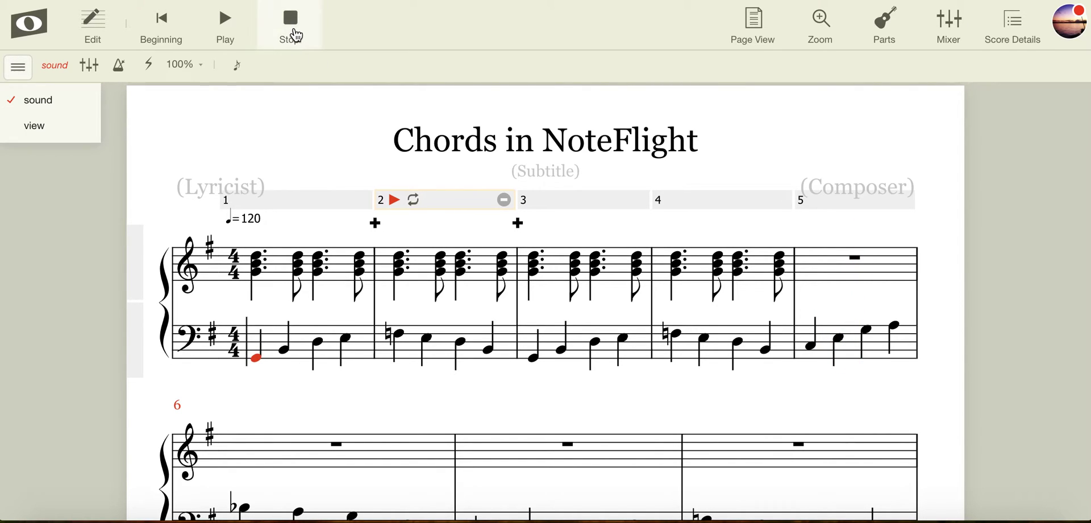
pyautogui.click(295, 35)
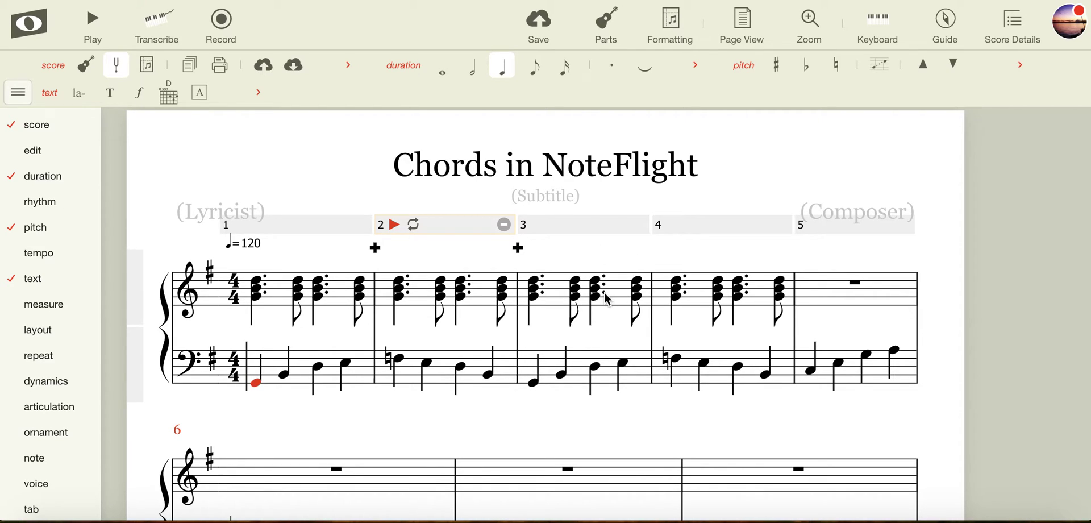
# Step: Repeat measure 4's chords into treble measure 5 and raise them in pitch
pyautogui.click(824, 306)
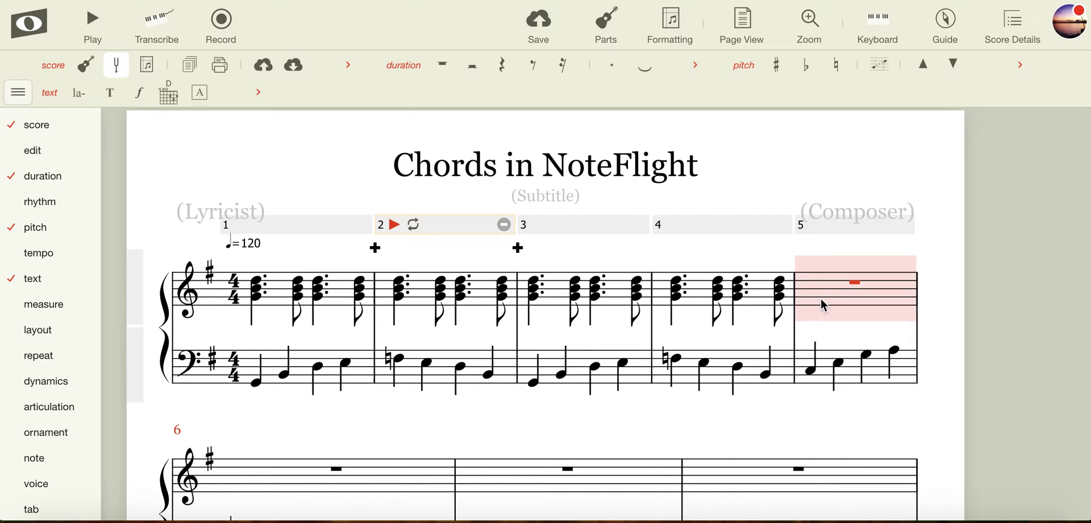
pyautogui.click(764, 297)
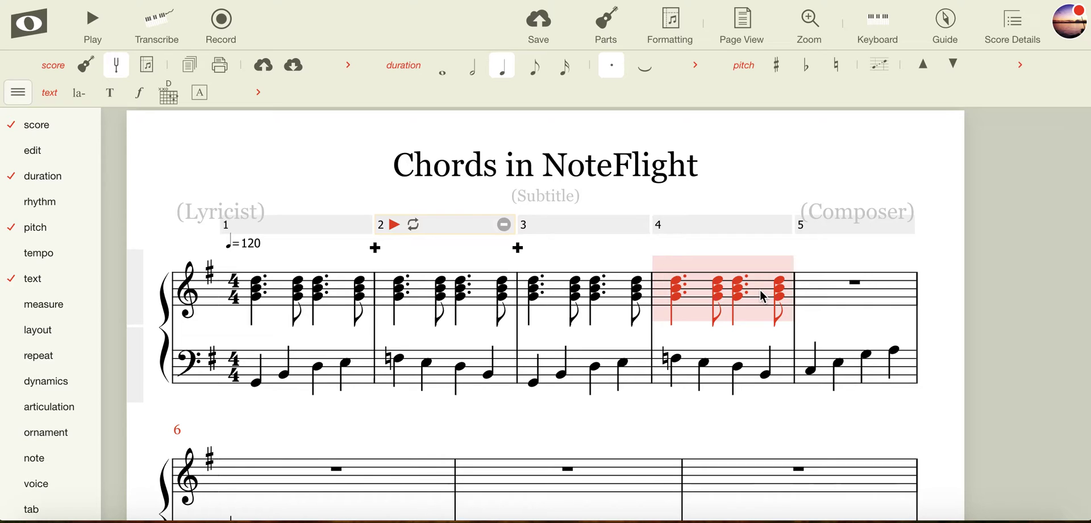
pyautogui.press('r')
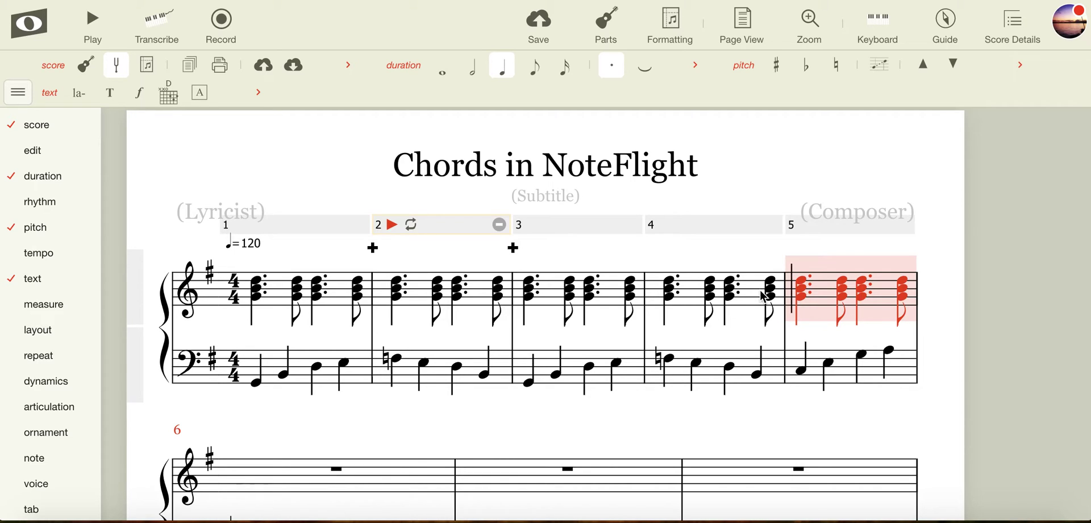
pyautogui.press('Up')
pyautogui.press('Up')
pyautogui.press('Up')
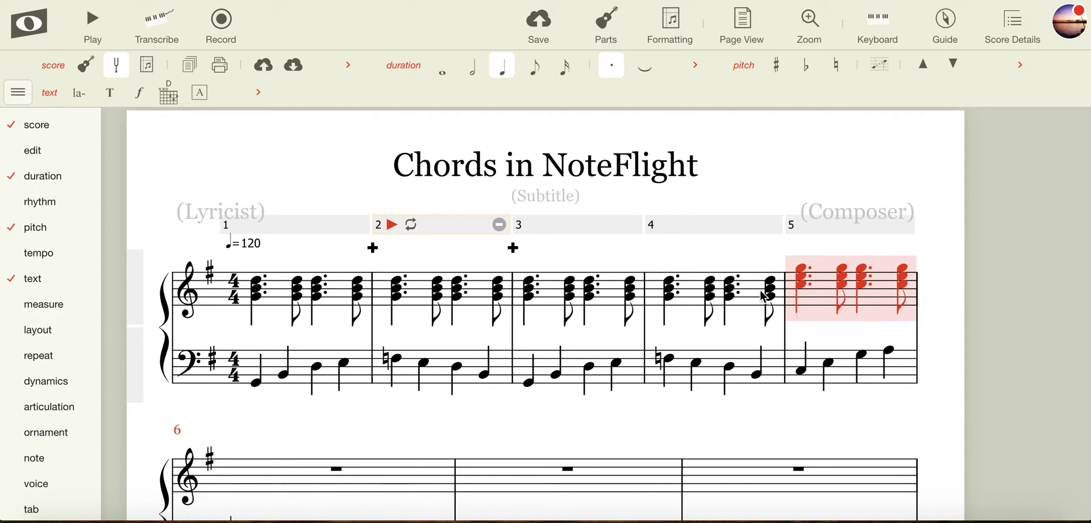
# Step: Change measure 5's third chord to a half note
pyautogui.click(840, 324)
pyautogui.click(805, 286)
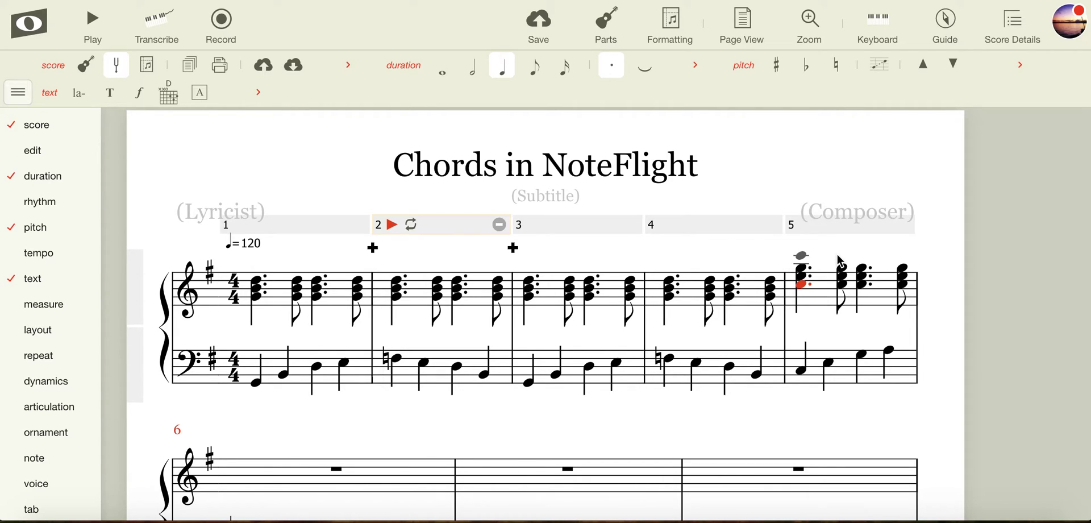
pyautogui.click(863, 285)
pyautogui.click(480, 79)
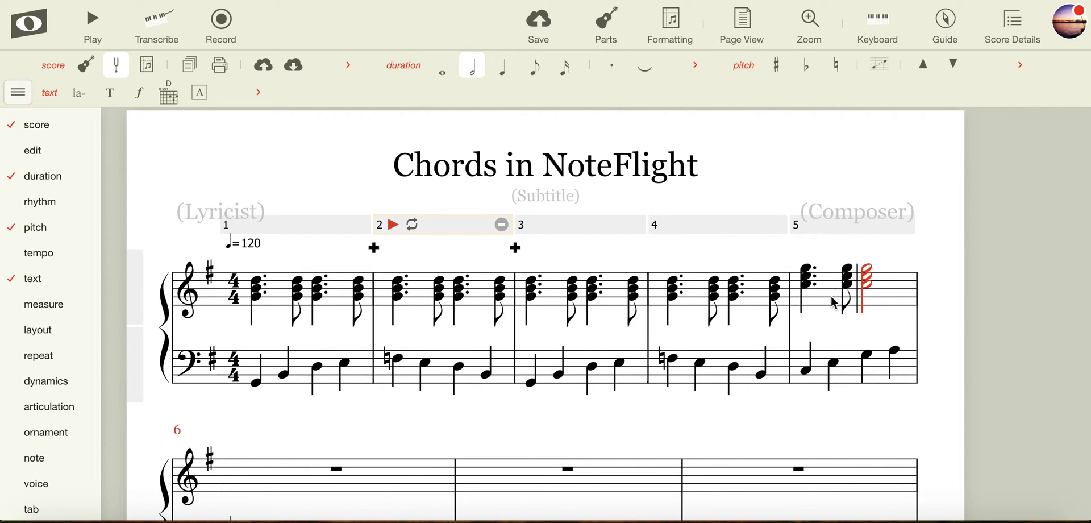
pyautogui.click(895, 286)
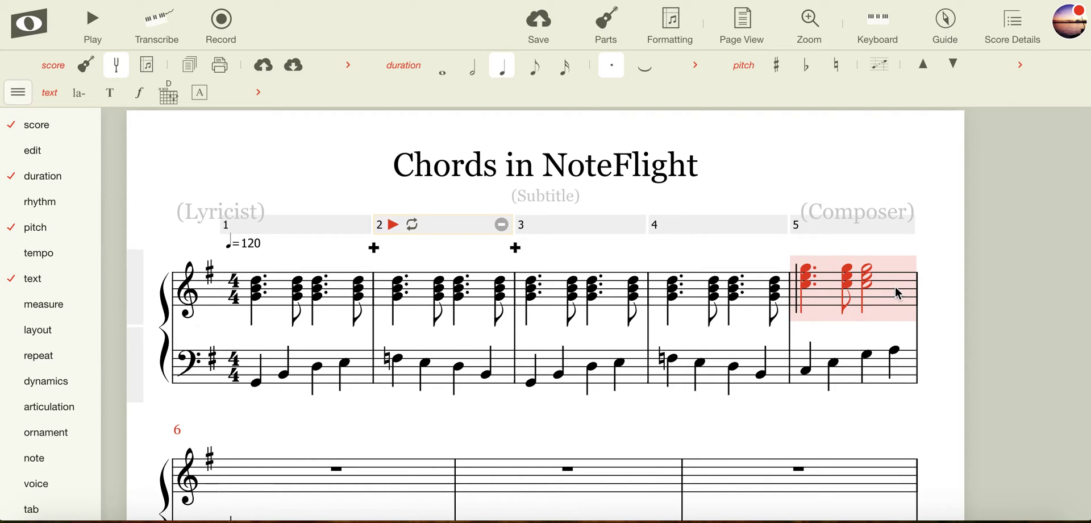
# Step: Repeat measure 5's chords into treble measure 6
pyautogui.press('r')
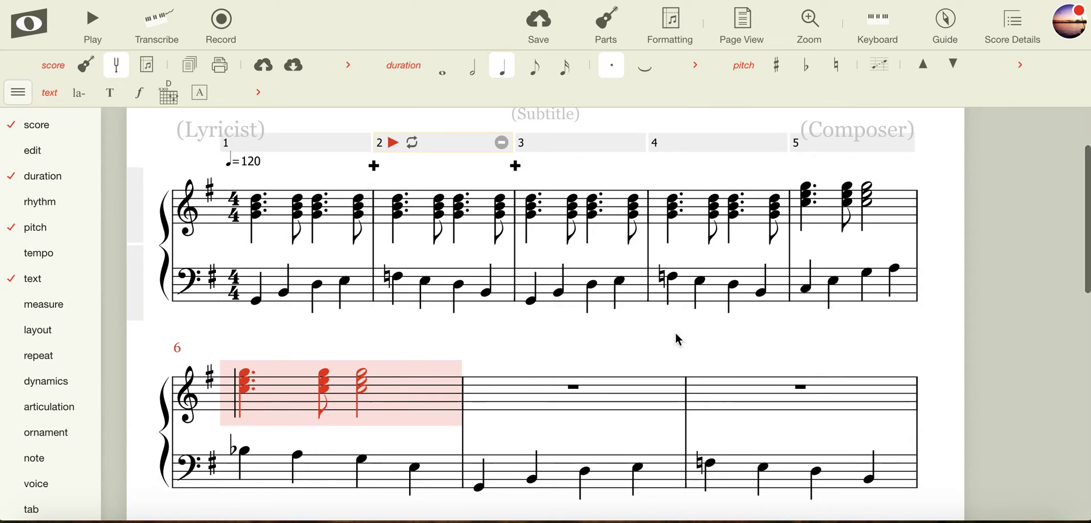
pyautogui.click(495, 364)
pyautogui.click(413, 409)
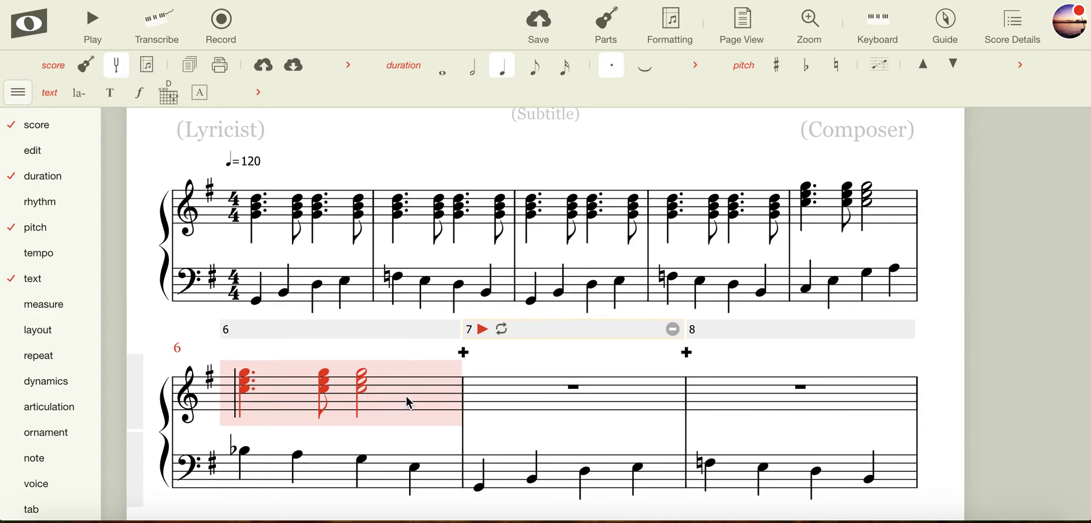
pyautogui.scroll(-2, 419, 341)
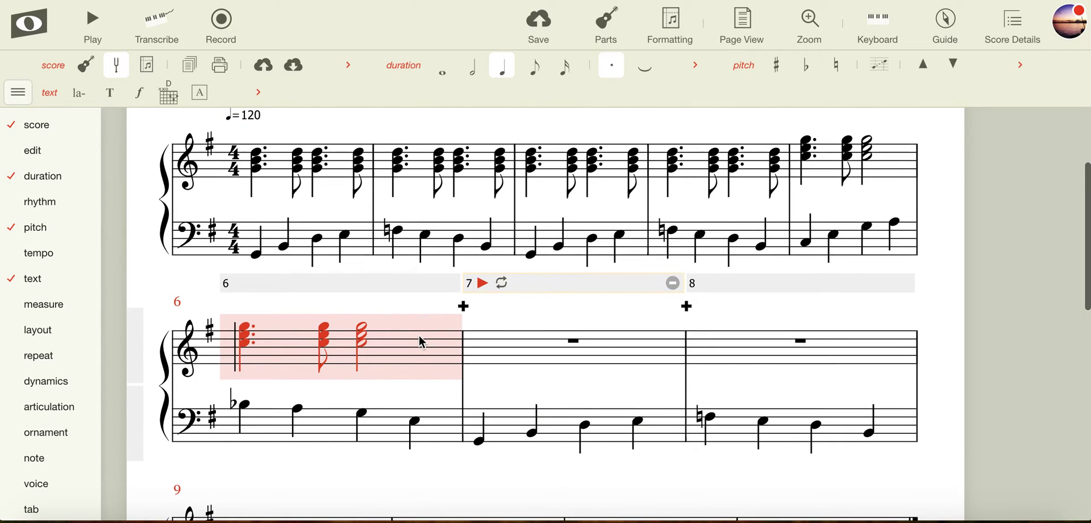
pyautogui.scroll(1, 421, 342)
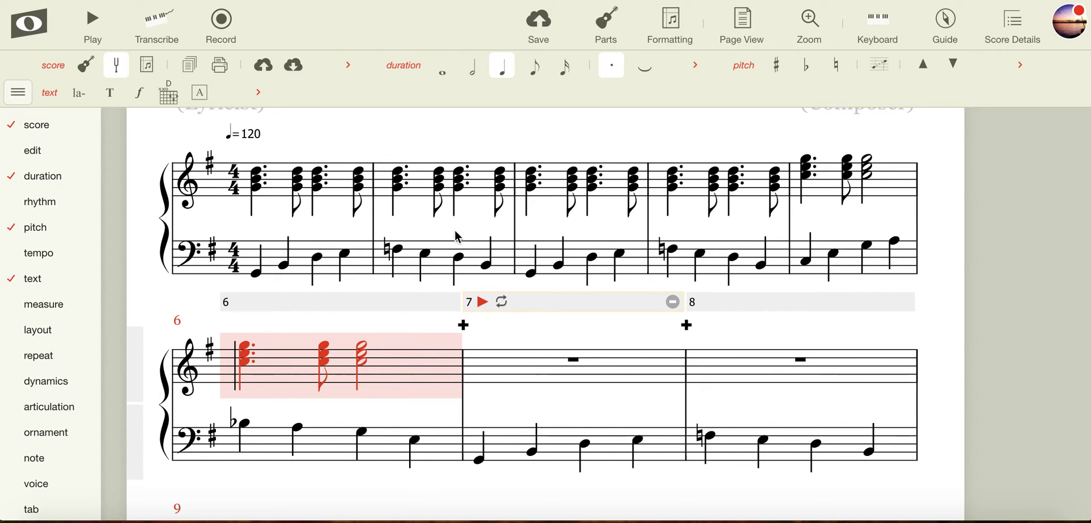
# Step: Copy measures 1–2's treble chords into measures 7–8
pyautogui.click(275, 186)
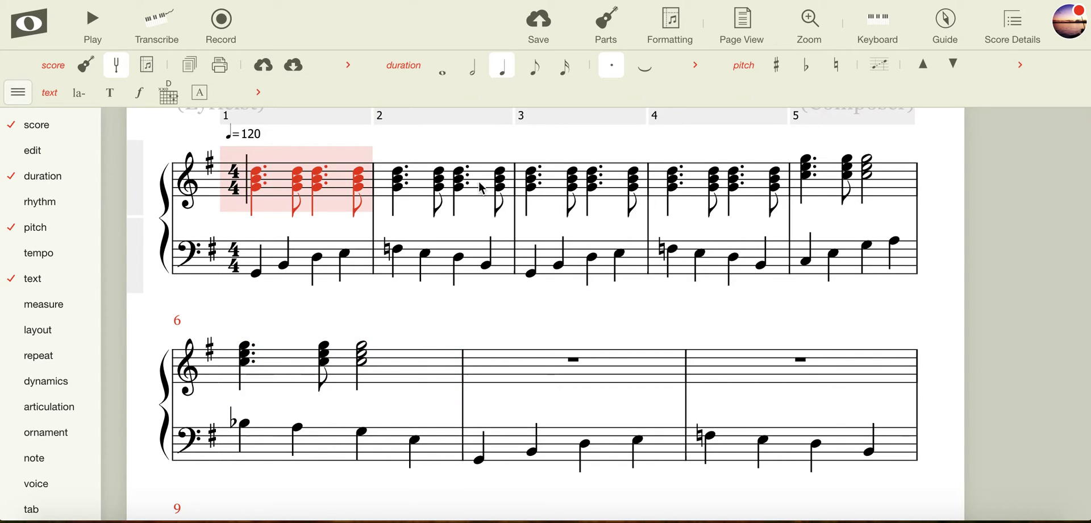
pyautogui.keyDown('shift'); pyautogui.click(419, 186); pyautogui.keyUp('shift')
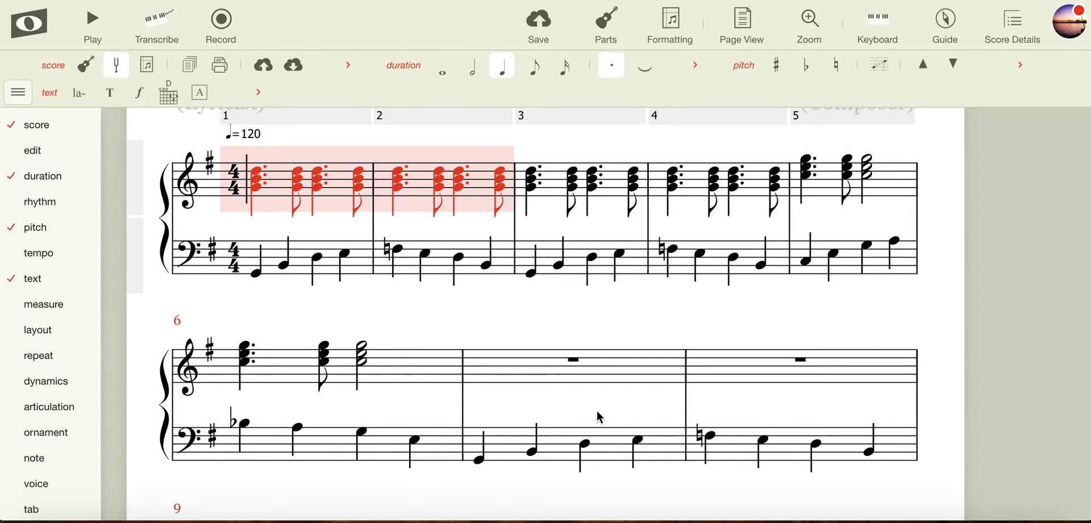
pyautogui.click(509, 369)
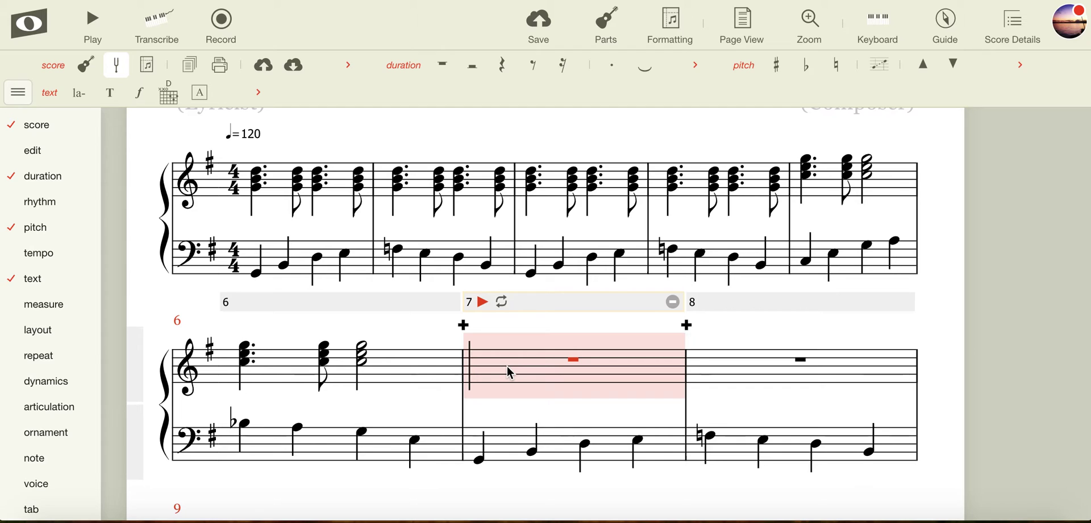
pyautogui.hotkey('ctrl', 'v')
pyautogui.scroll(-2, 509, 373)
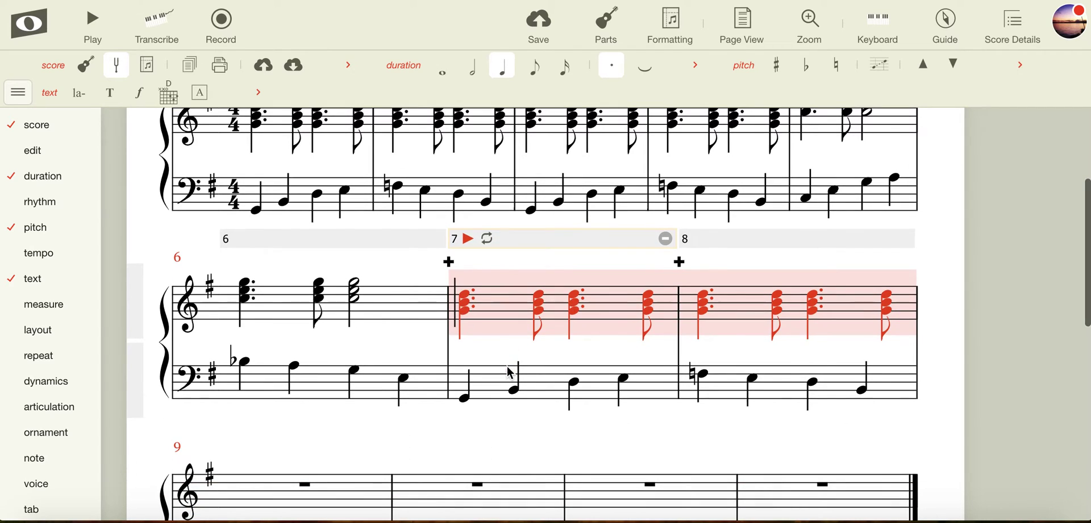
pyautogui.press('Escape')
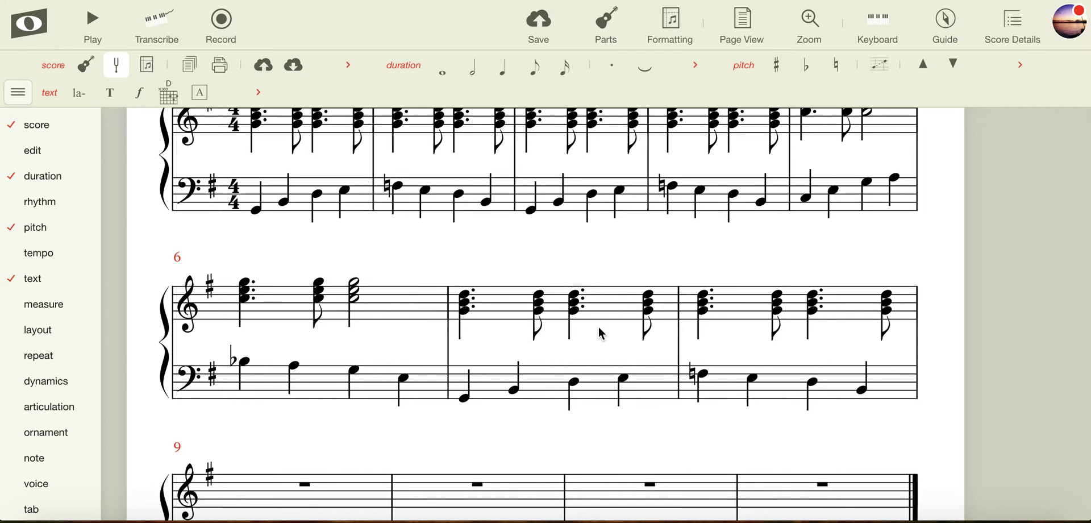
# Step: Copy measure 8's chords into treble measure 9
pyautogui.scroll(-5, 602, 334)
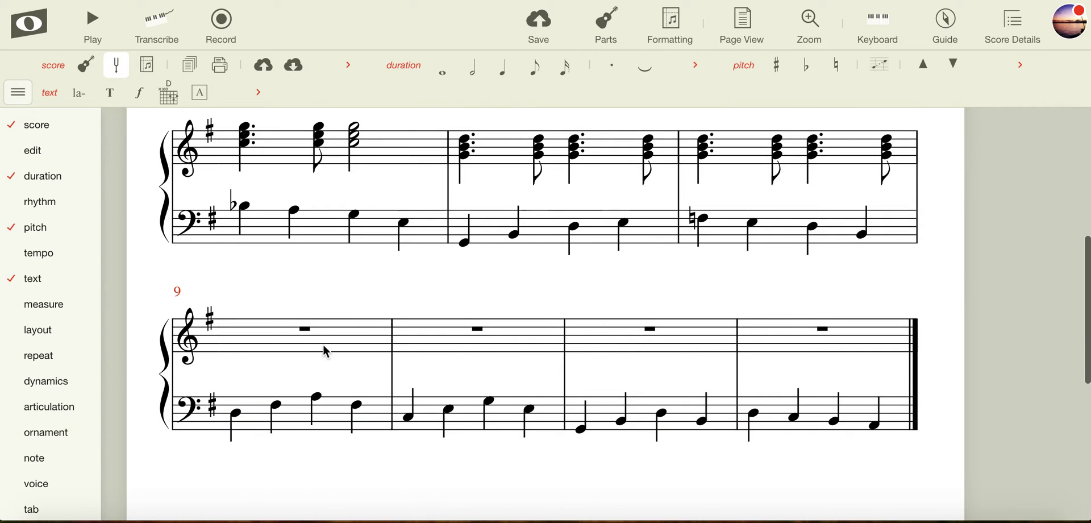
pyautogui.click(306, 333)
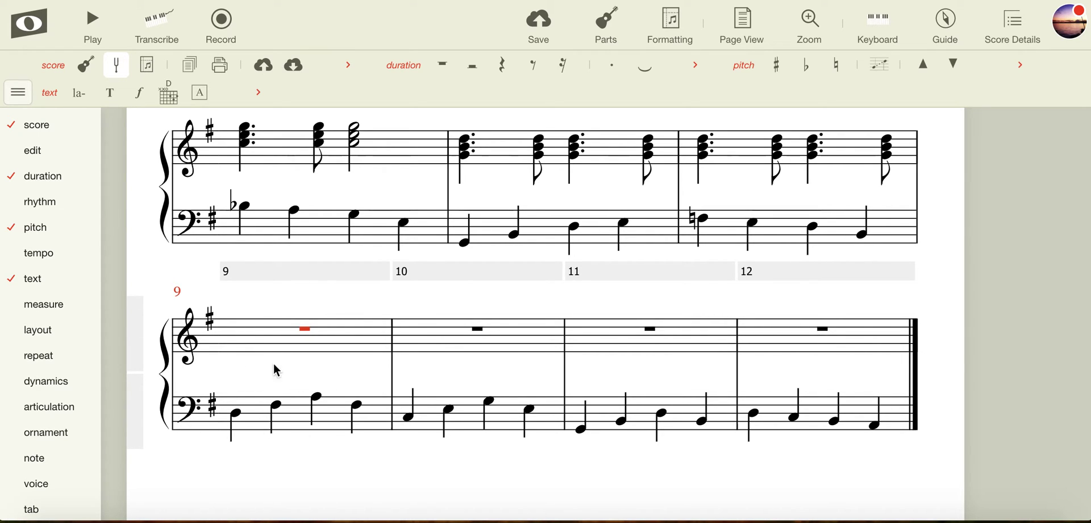
pyautogui.click(849, 158)
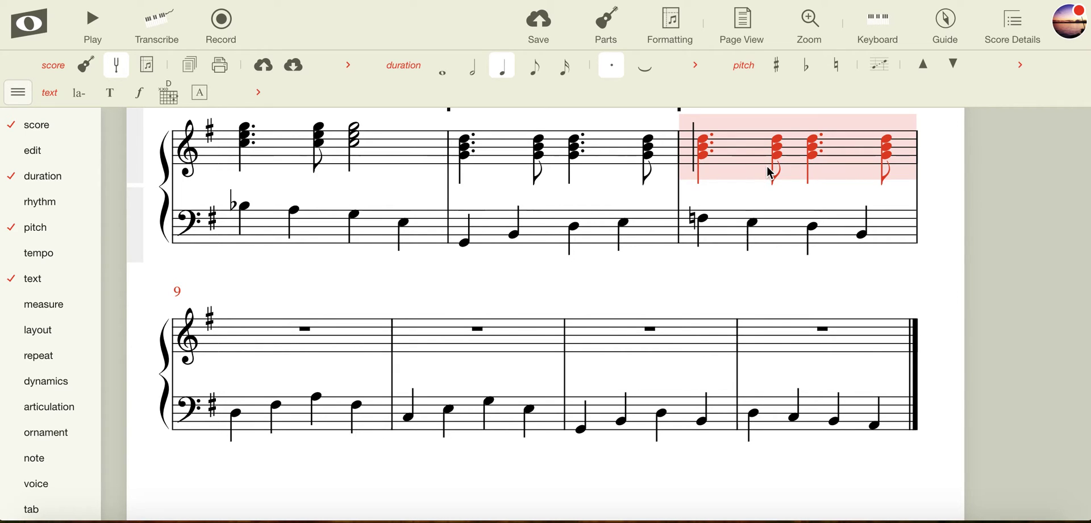
pyautogui.hotkey('ctrl', 'c')
pyautogui.hotkey('ctrl', 'v')
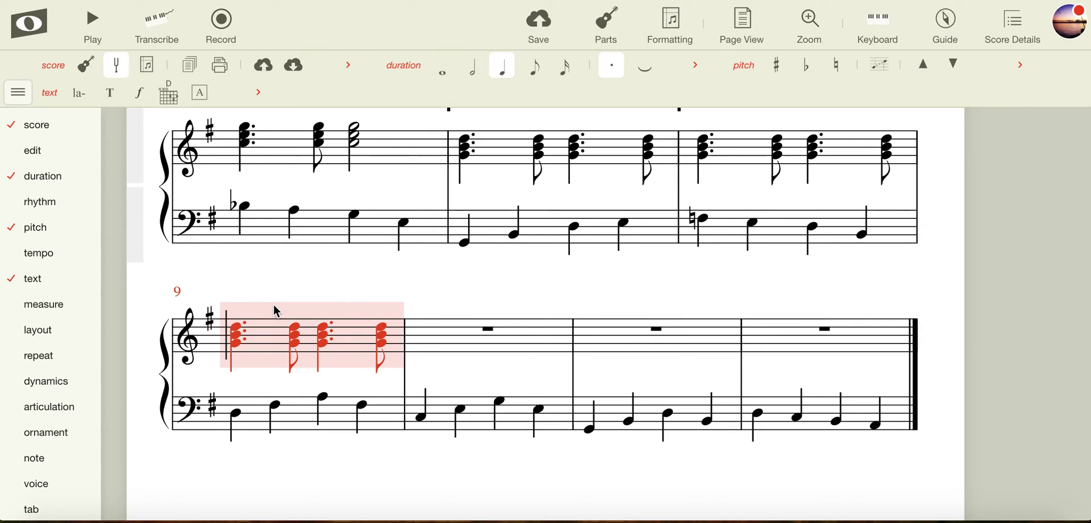
pyautogui.scroll(1, 275, 307)
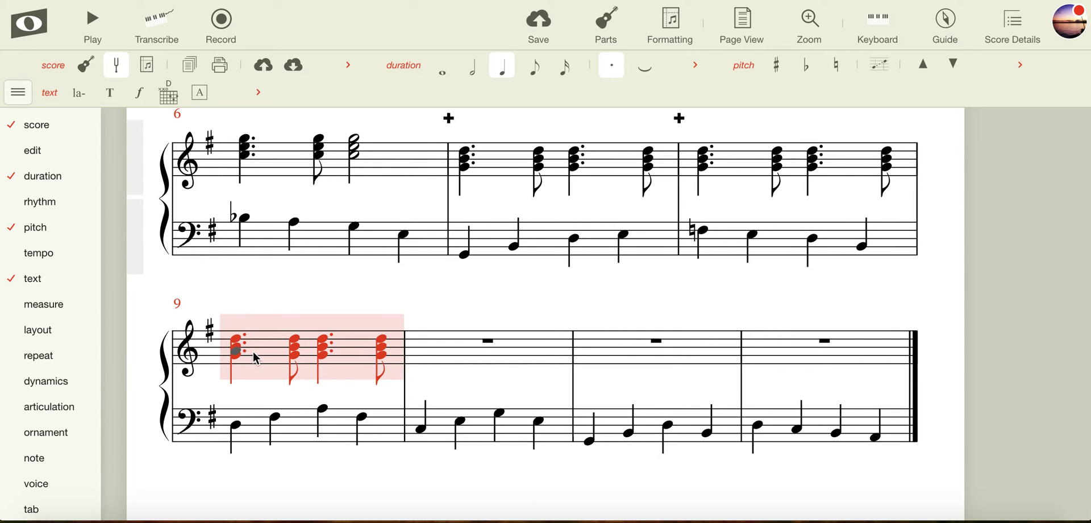
# Step: Flip measure 9's stems up, lower its chords a step, and repeat them into measures 10 (lowered) and 11
pyautogui.press('x')
pyautogui.press('Down')
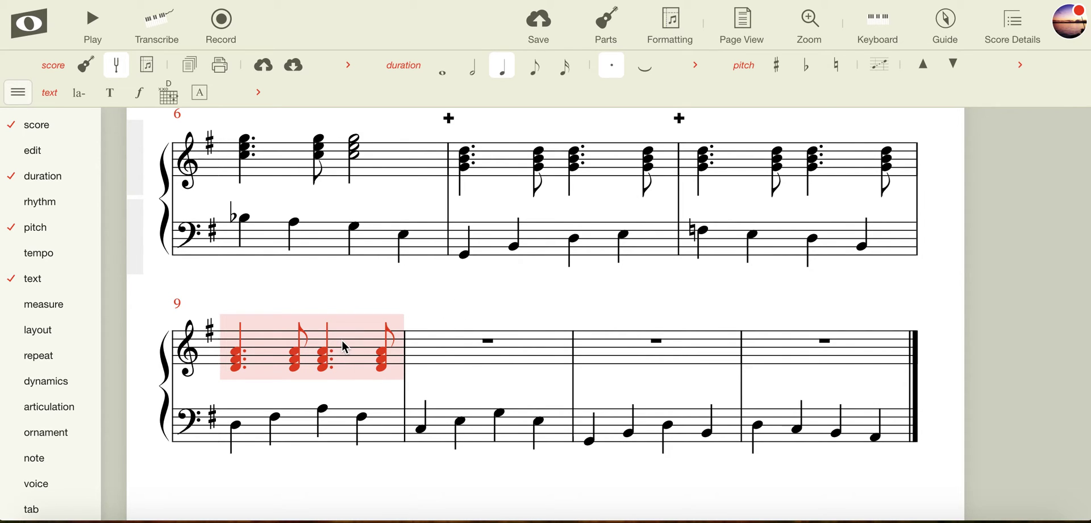
pyautogui.press('r')
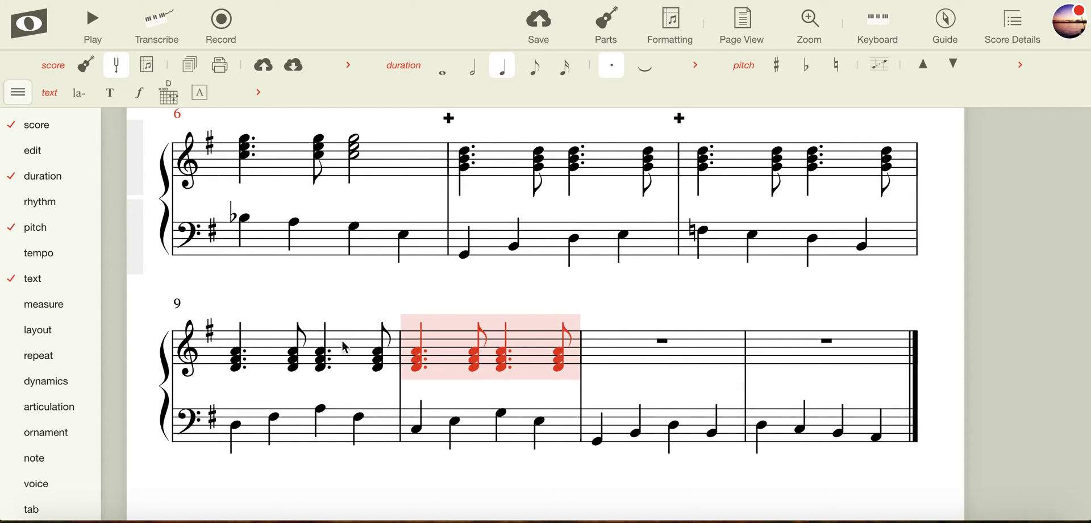
pyautogui.press('Down')
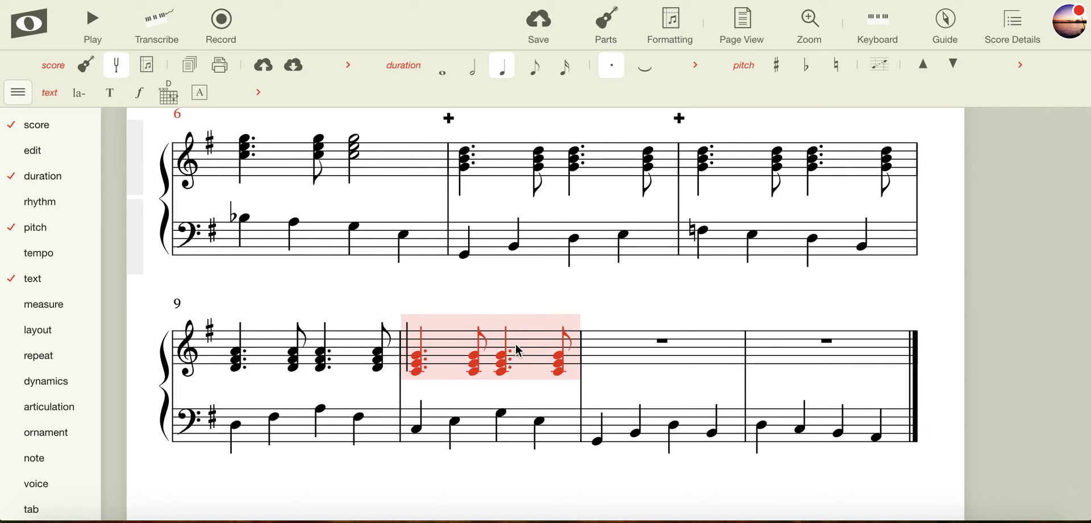
pyautogui.press('r')
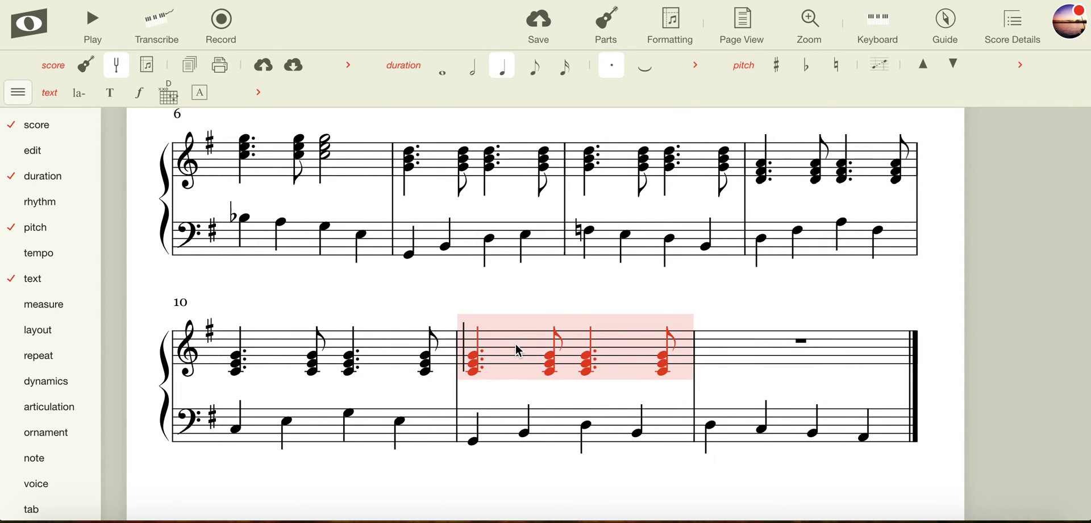
# Step: Repeat the chords into the next measure and lower the top note of measure 11's first chord a step
pyautogui.press('r')
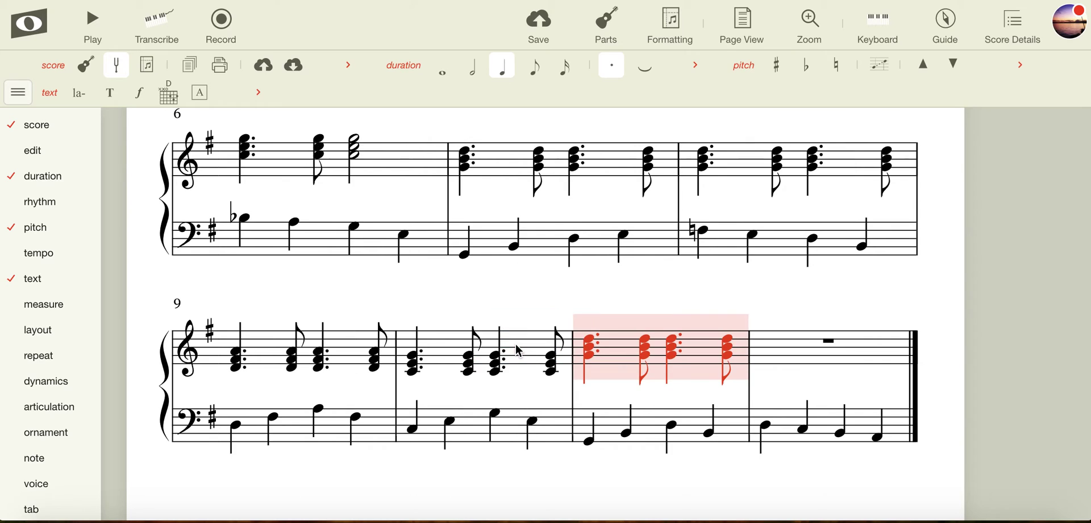
pyautogui.click(535, 312)
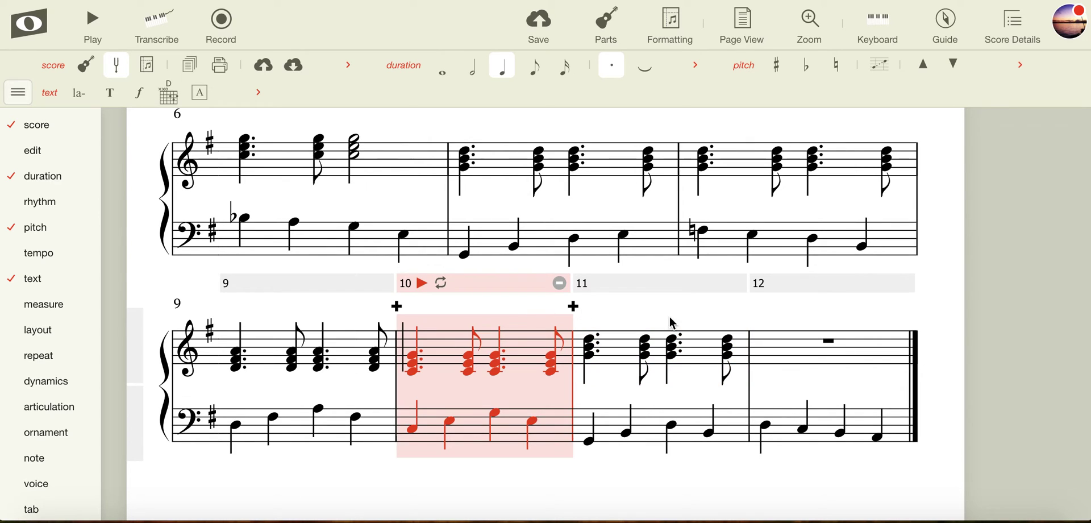
pyautogui.click(819, 314)
pyautogui.click(596, 345)
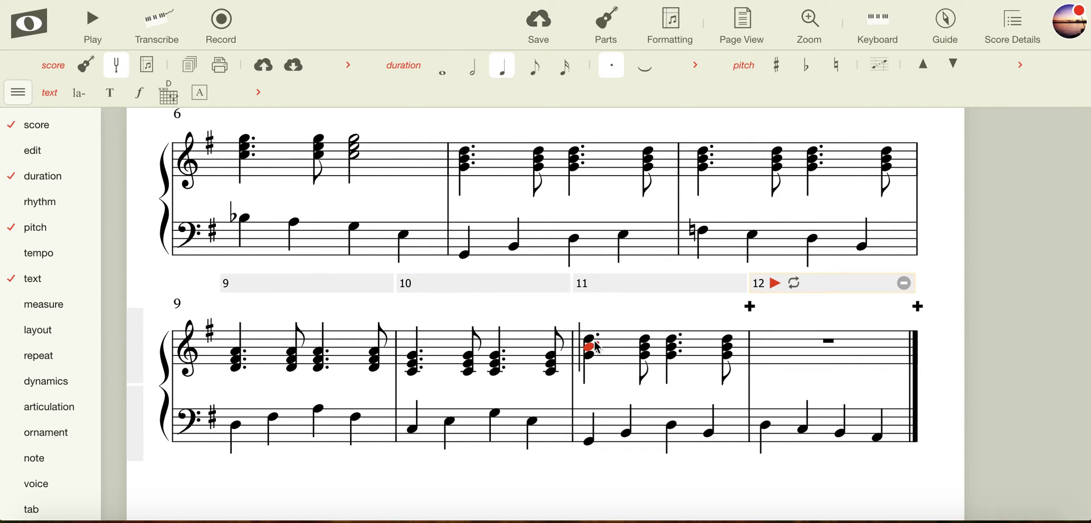
pyautogui.click(591, 340)
pyautogui.press('Down')
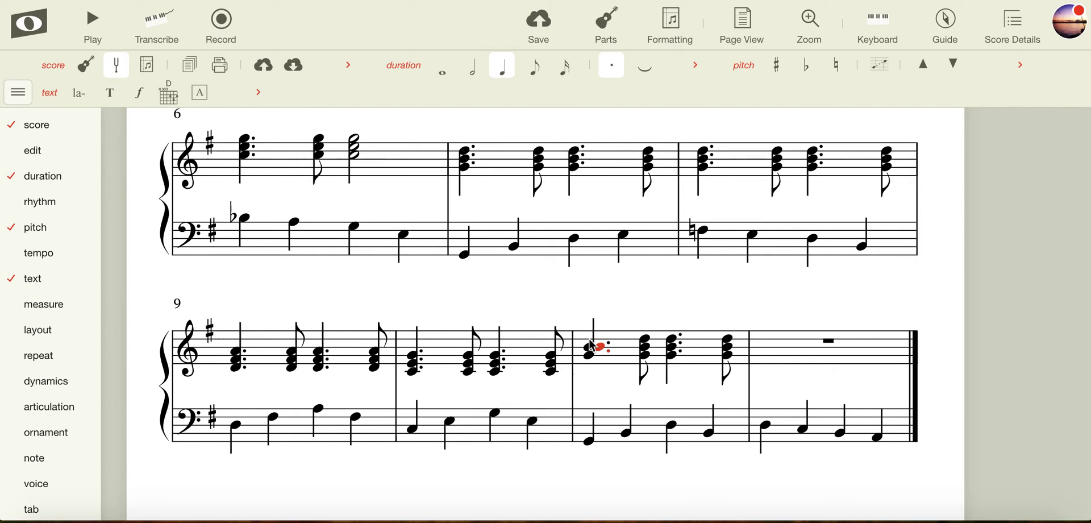
pyautogui.press('Down')
pyautogui.press('Down')
pyautogui.press('Down')
pyautogui.press('Up')
# Step: Lower the top notes of measure 11's remaining chords to voice them lower
pyautogui.click(648, 344)
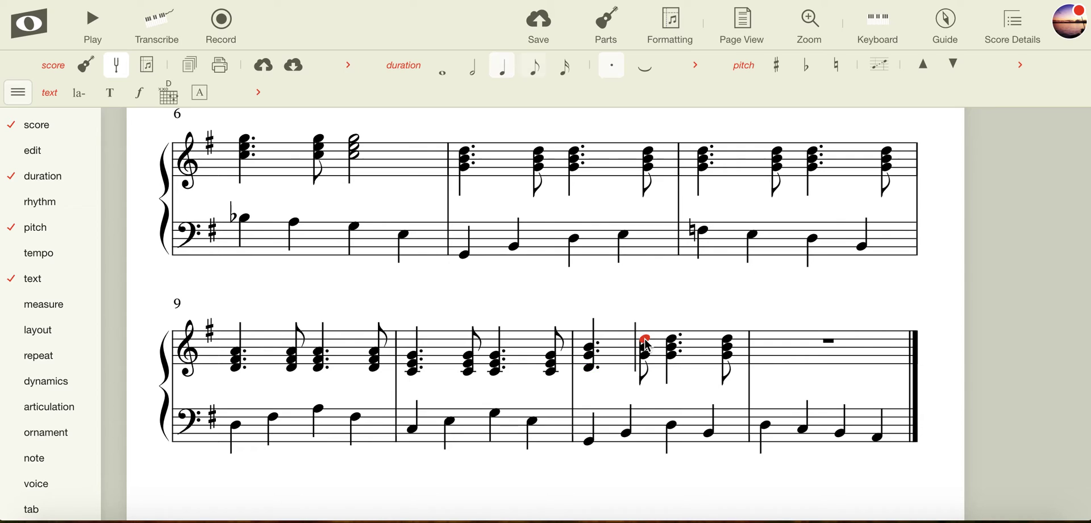
pyautogui.press('Down')
pyautogui.press('Down')
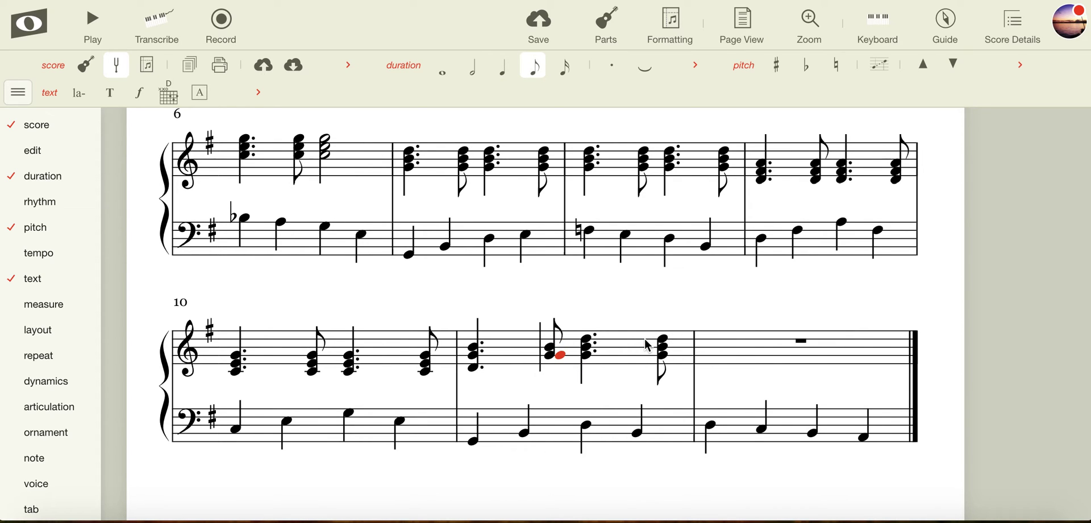
pyautogui.press('Down')
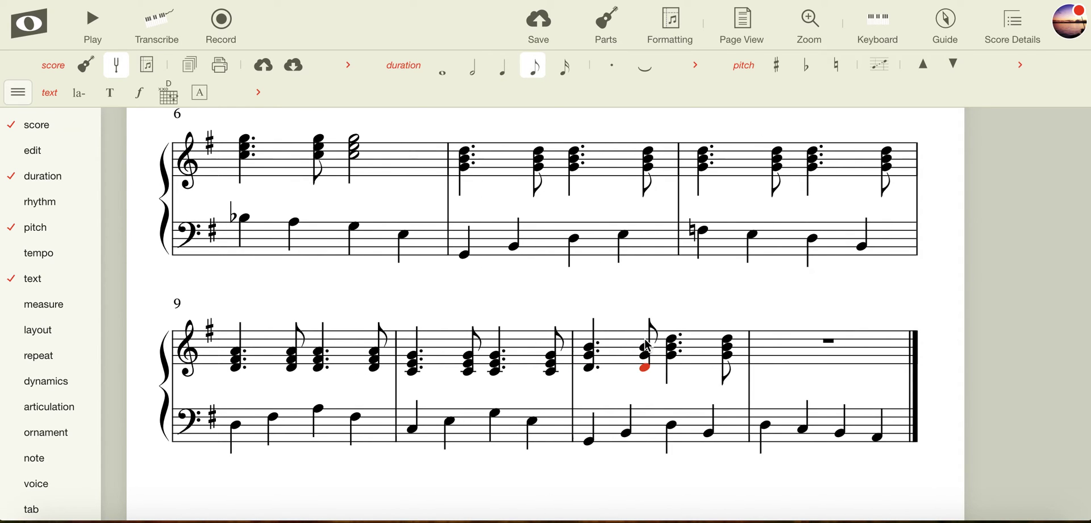
pyautogui.click(676, 341)
pyautogui.press('Down')
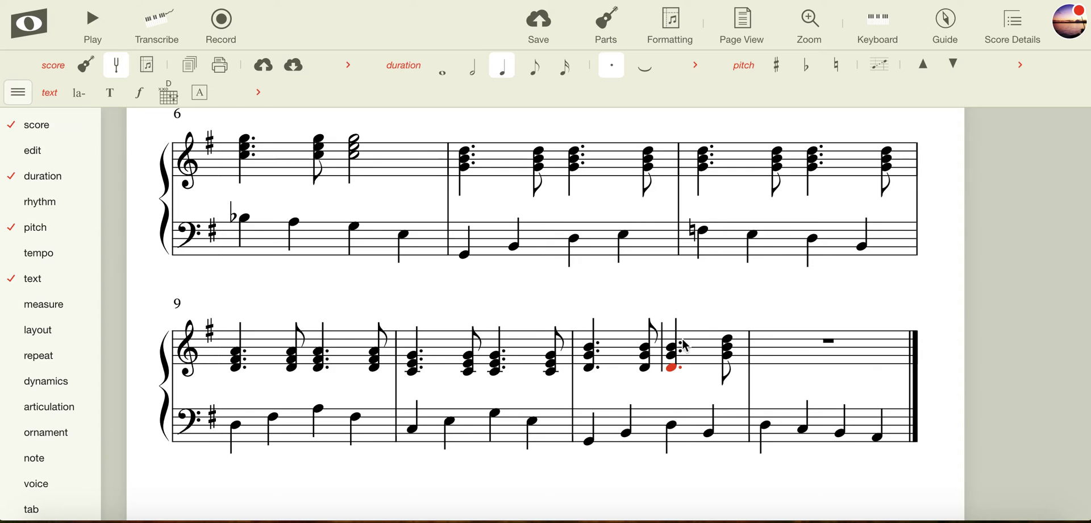
pyautogui.click(730, 341)
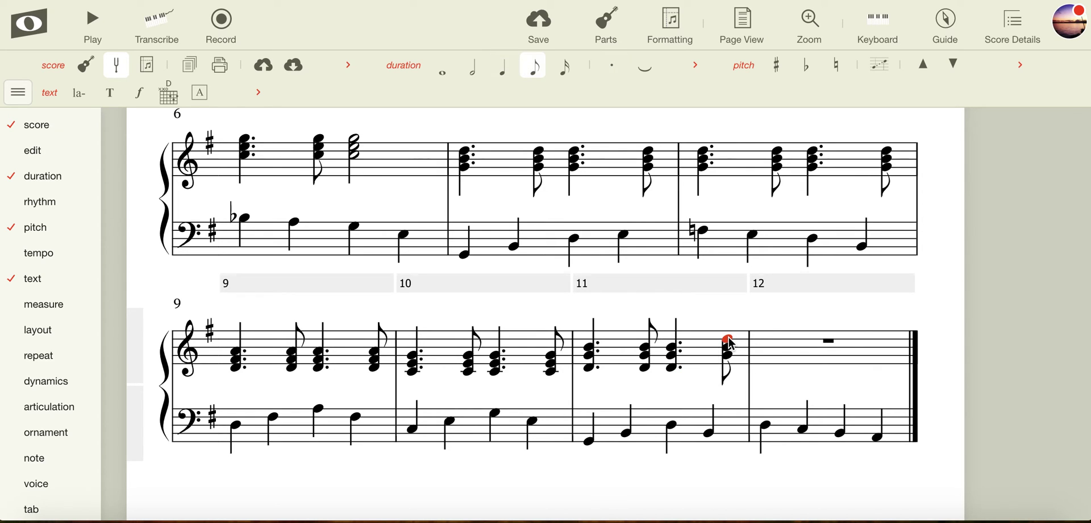
pyautogui.press('Down')
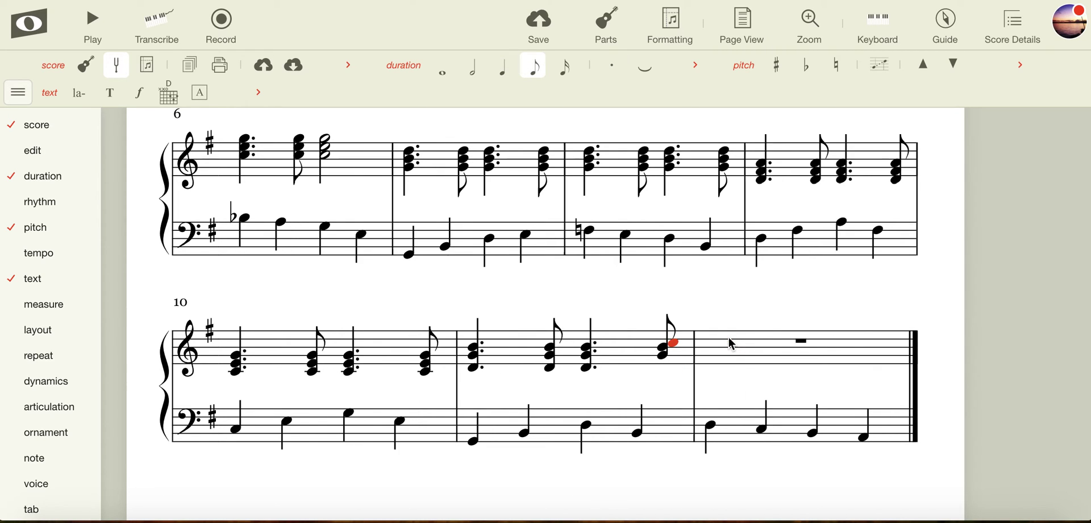
pyautogui.press('Down')
# Step: Make measure 11's third chord a half note and copy measure 11 into measure 12
pyautogui.click(589, 370)
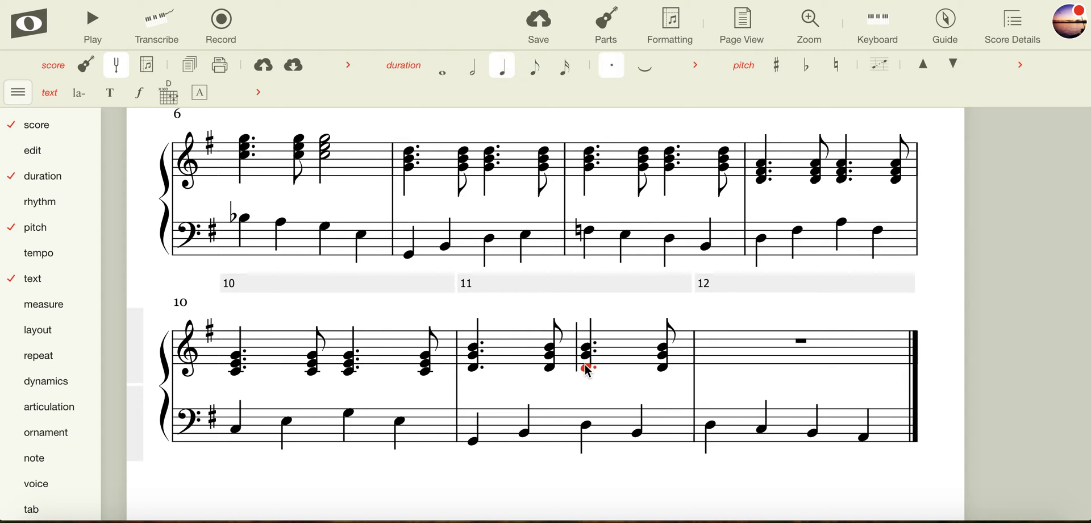
pyautogui.click(479, 73)
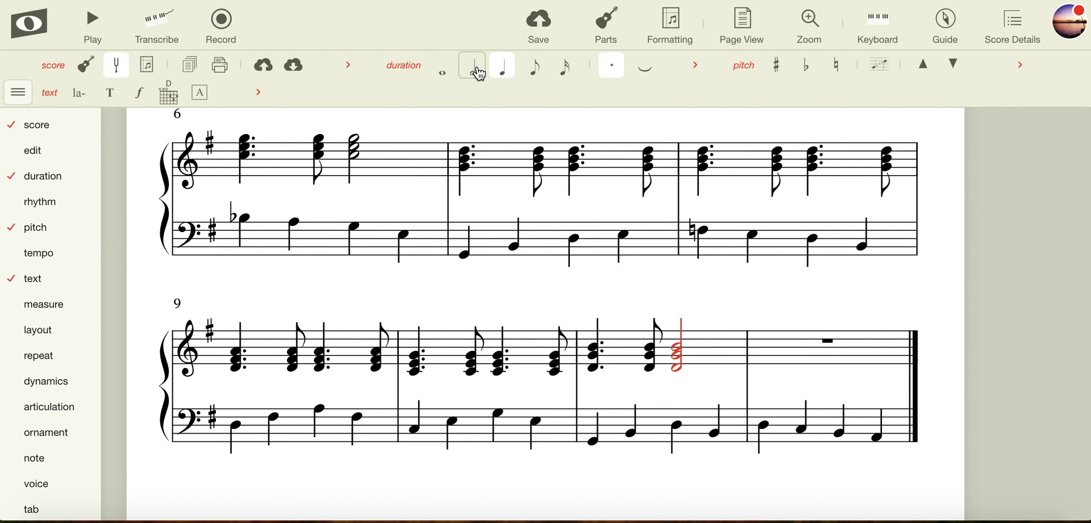
pyautogui.click(712, 358)
pyautogui.press('Right')
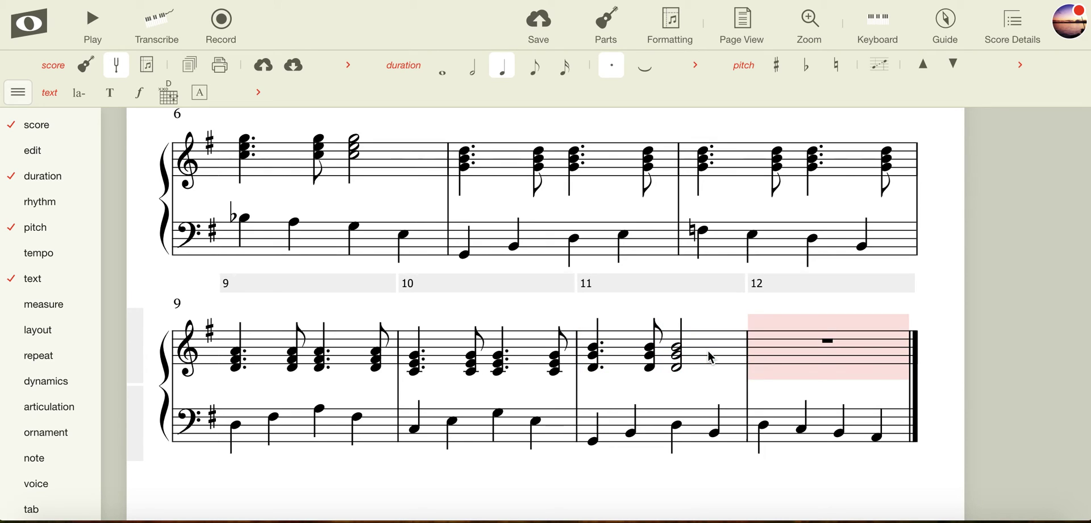
pyautogui.hotkey('ctrl', 'v')
pyautogui.click(857, 312)
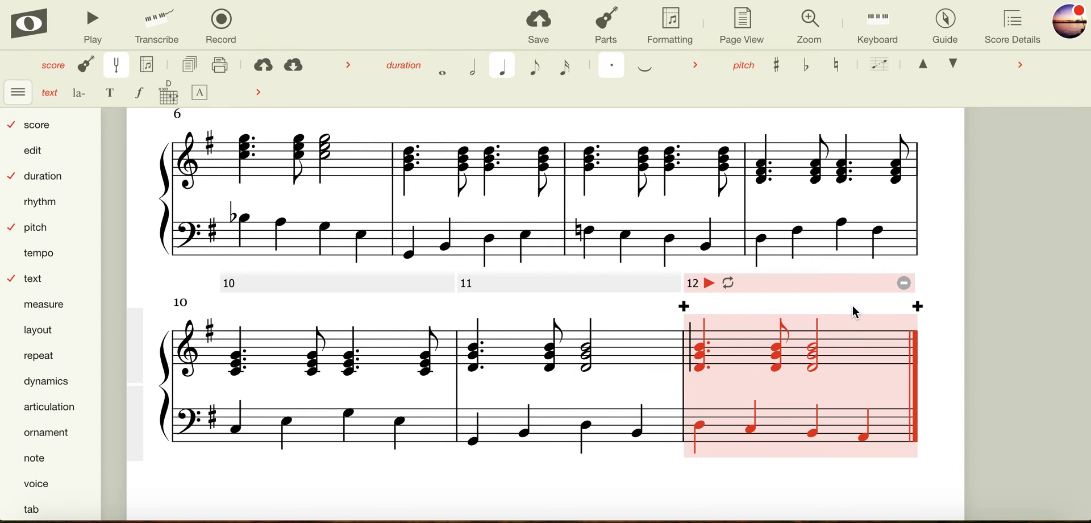
pyautogui.click(868, 376)
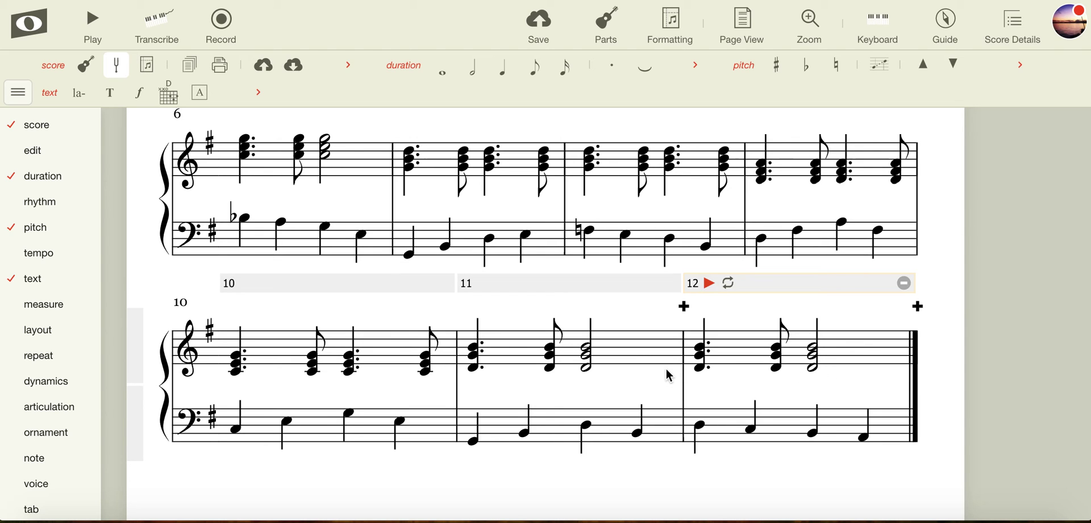
pyautogui.scroll(5, 670, 375)
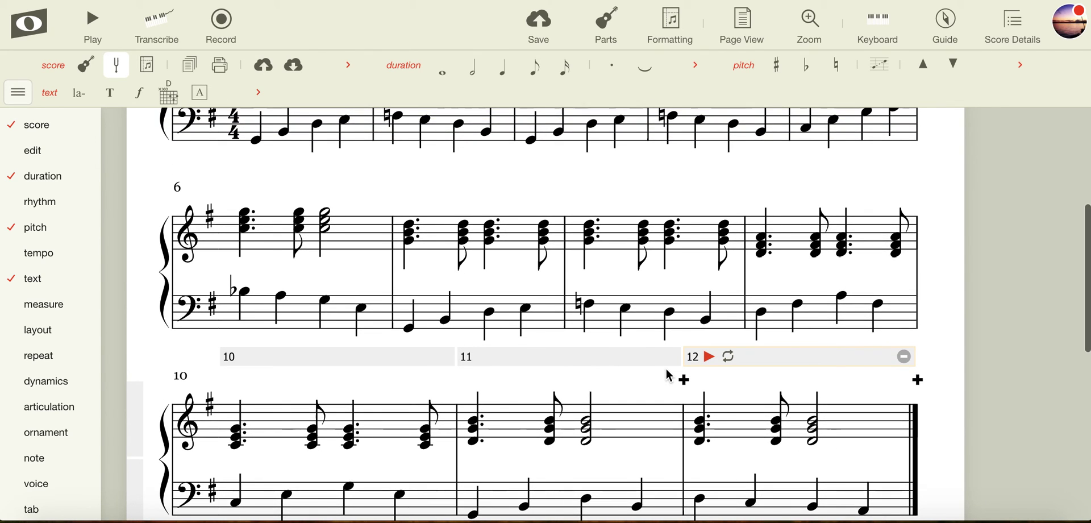
pyautogui.scroll(3, 669, 375)
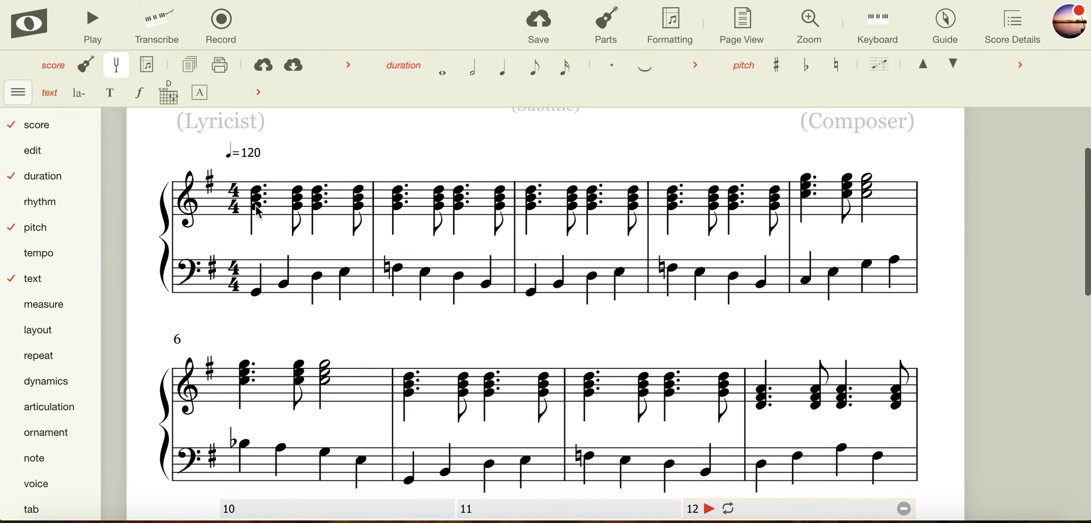
pyautogui.click(259, 211)
pyautogui.press('space')
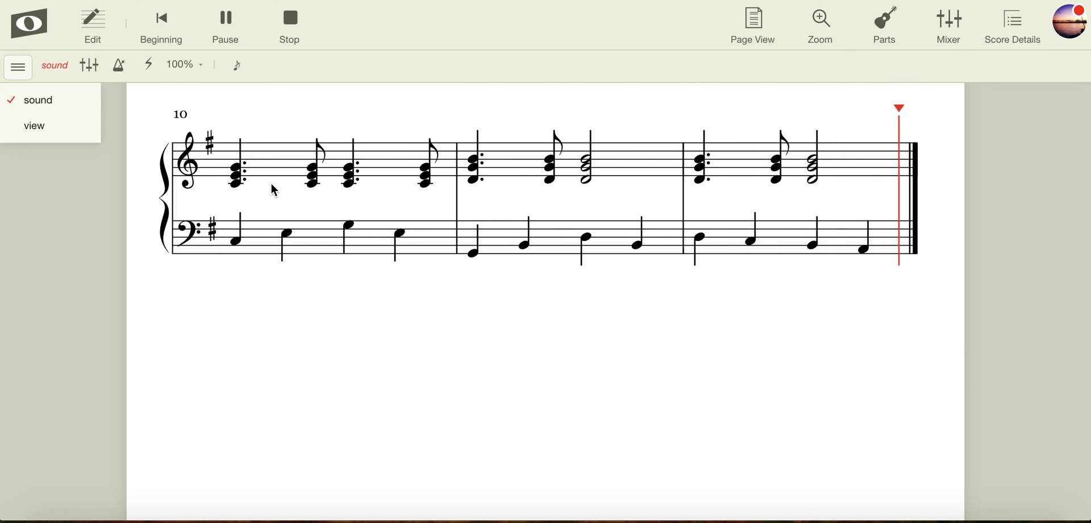
pyautogui.click(275, 17)
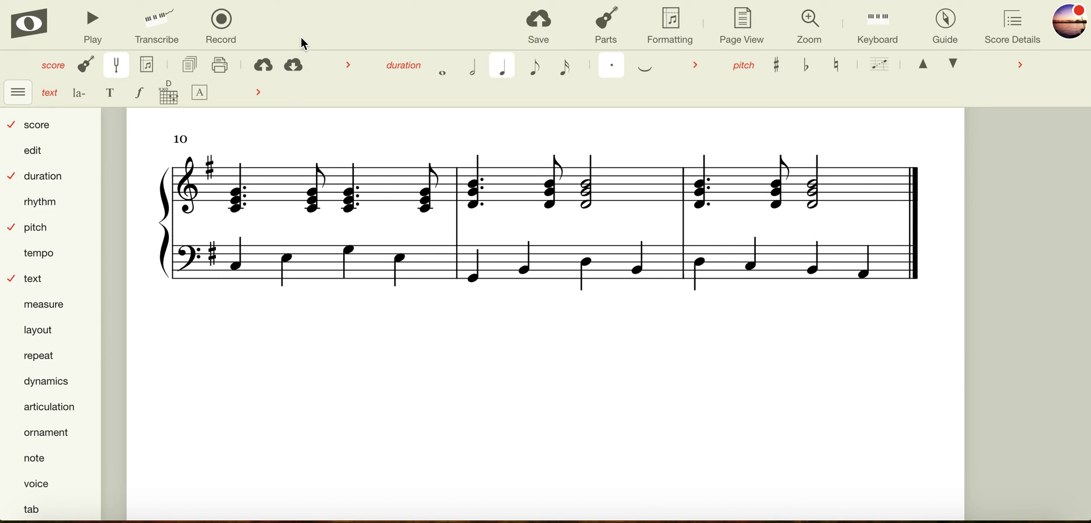
pyautogui.scroll(5, 366, 223)
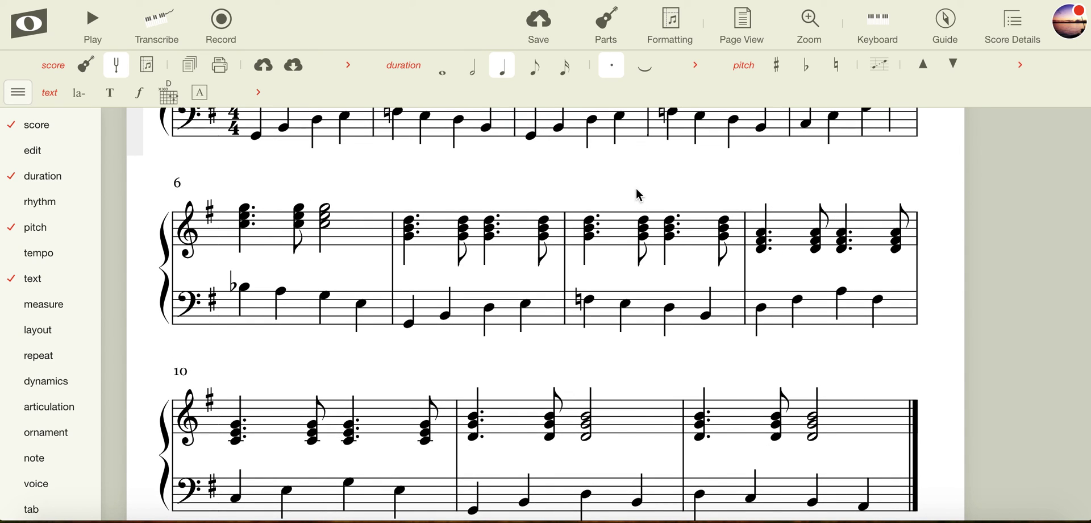
pyautogui.scroll(3, 842, 331)
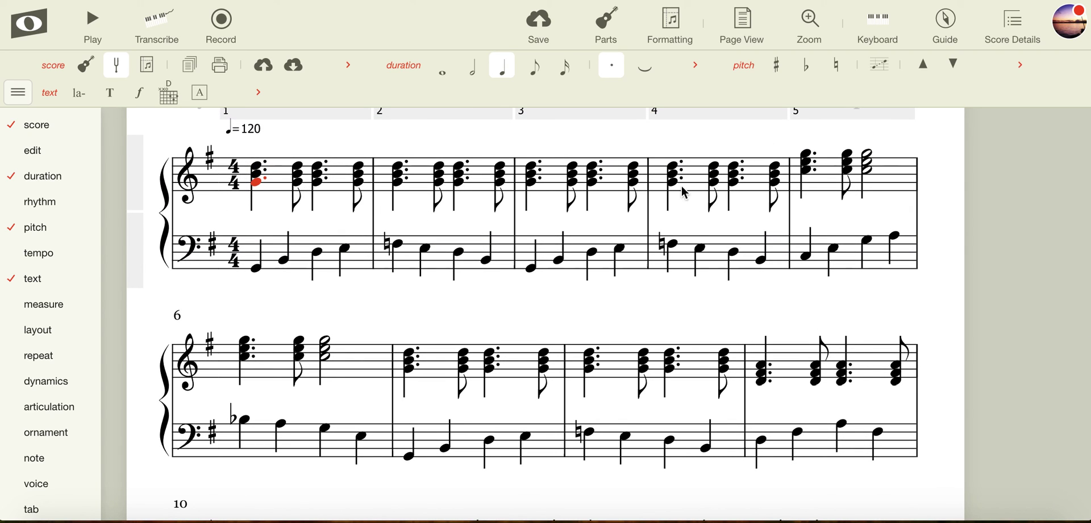
pyautogui.scroll(-5, 329, 180)
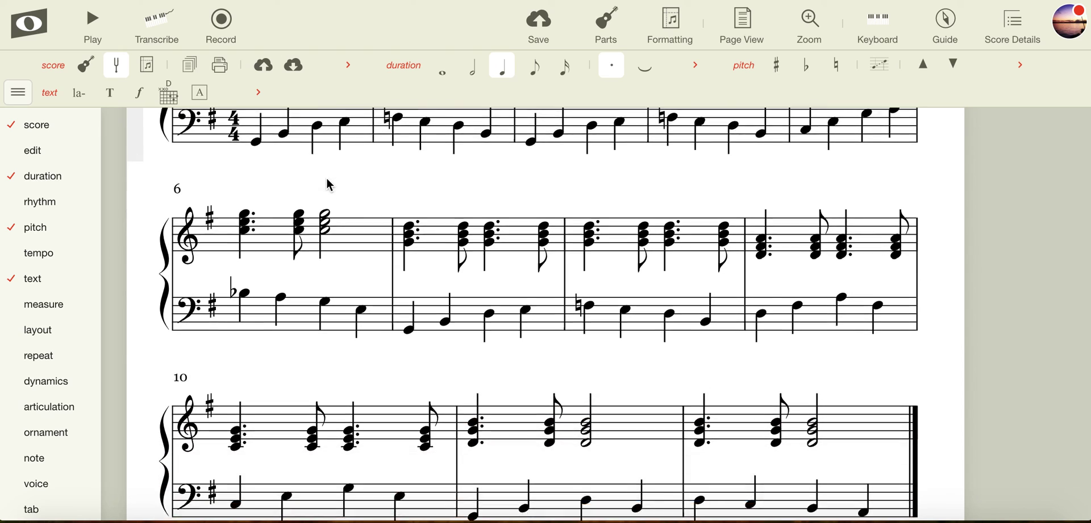